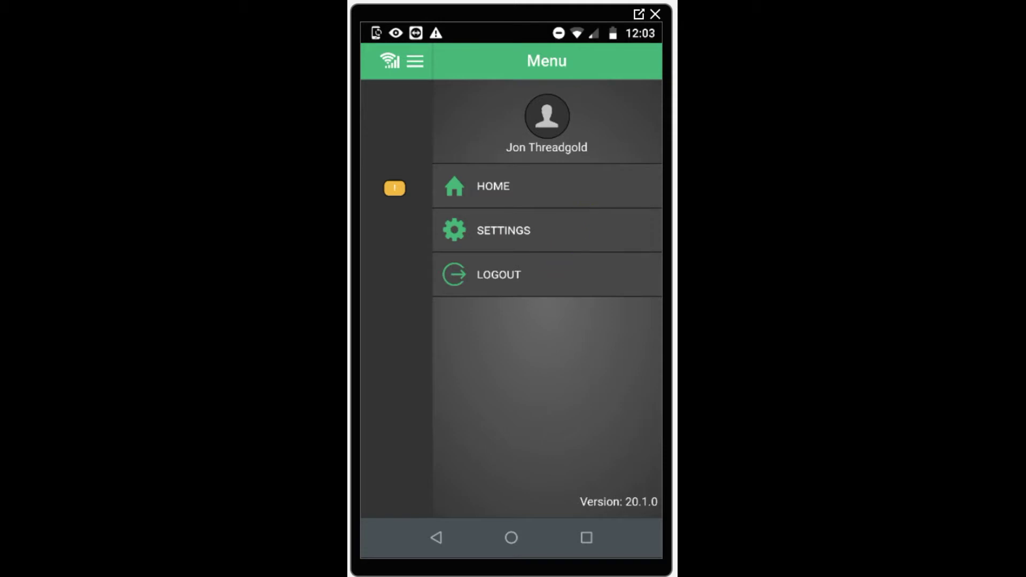
- View the app's data, connectivity and reset options in the settings and return to the home screen without changes
click(503, 230)
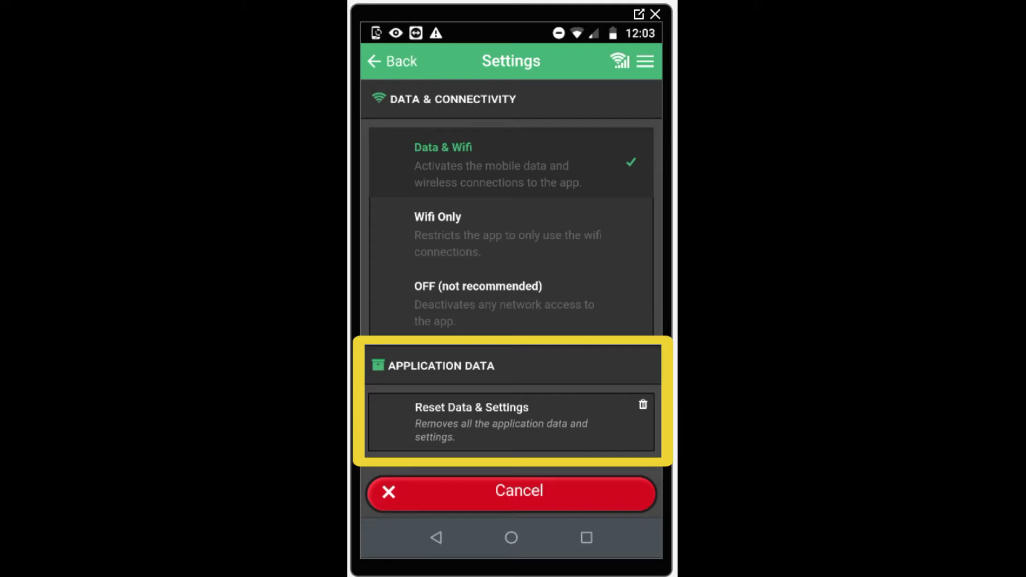
click(512, 491)
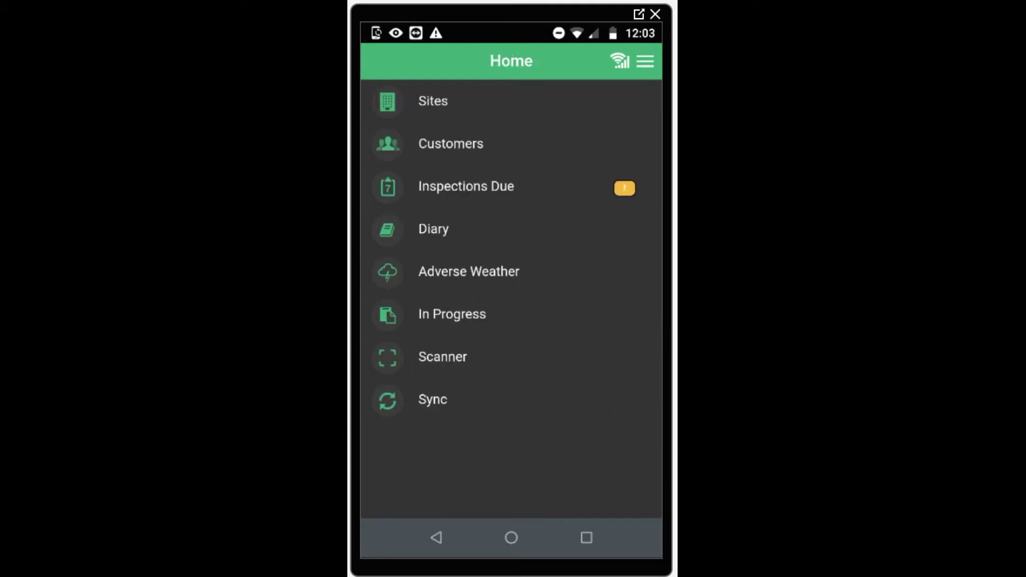
- Open scaffold 00001 in the Default area of site Bovington (0347) and look through its available actions
click(433, 101)
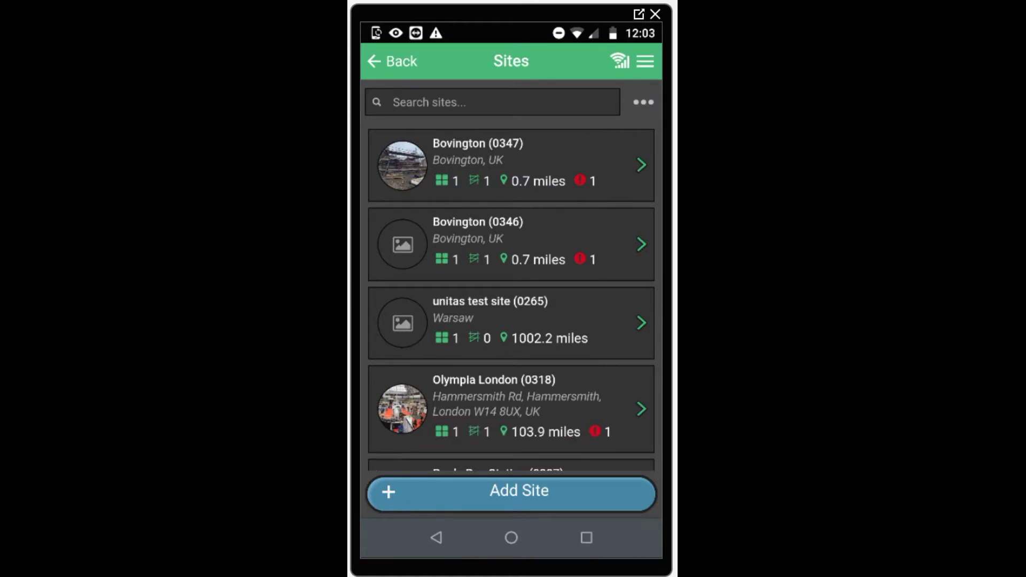
click(510, 163)
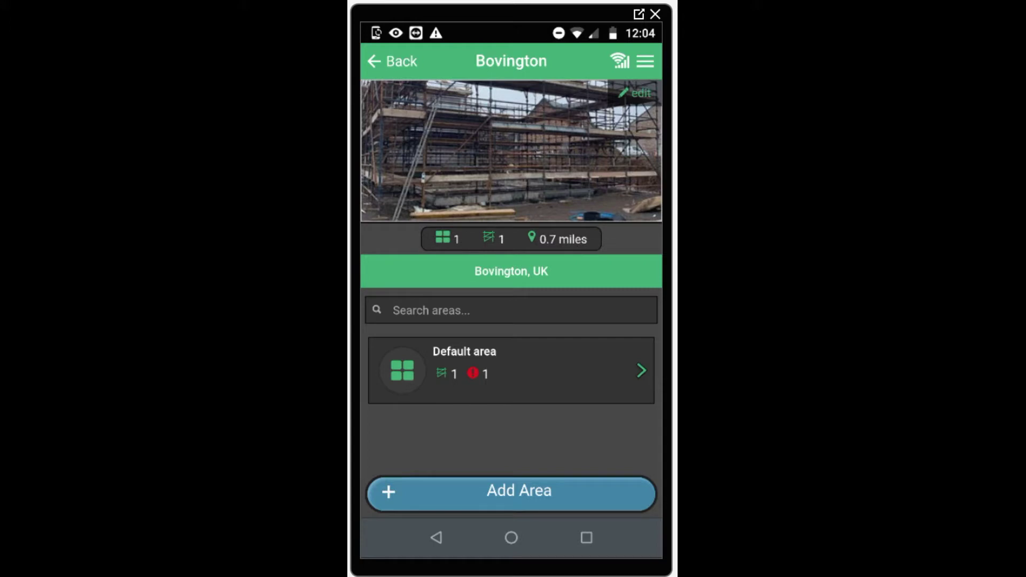
click(511, 371)
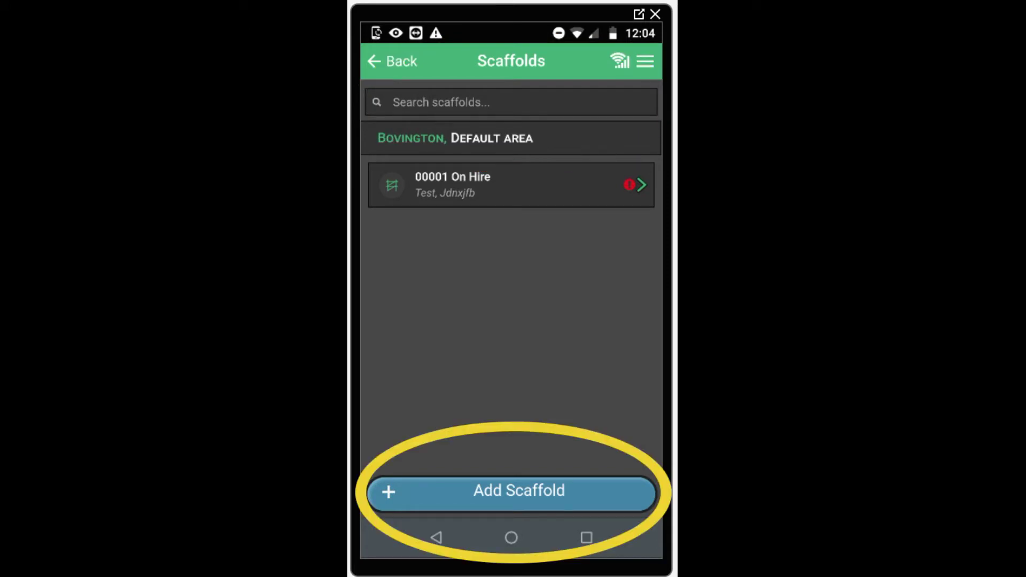
click(507, 184)
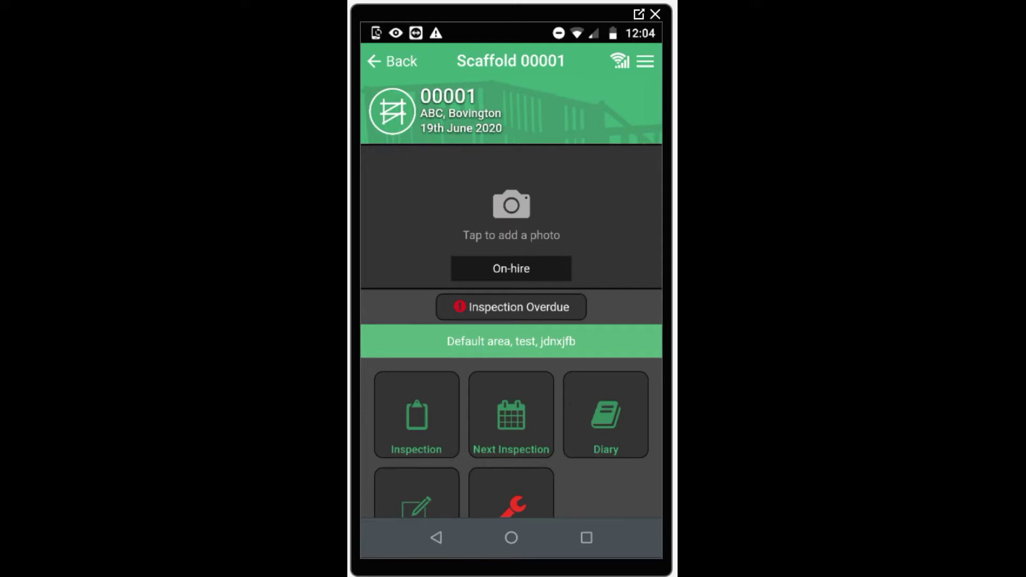
scroll(511, 294, down, 2)
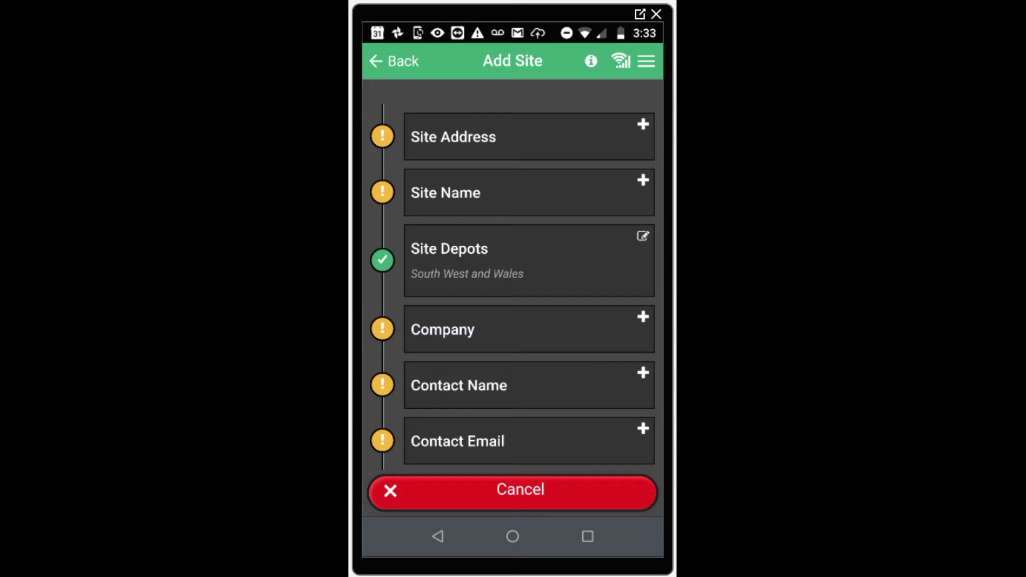
- Review the new site form and set the site address to Wareham, UK
scroll(513, 267, down, 3)
scroll(513, 267, up, 3)
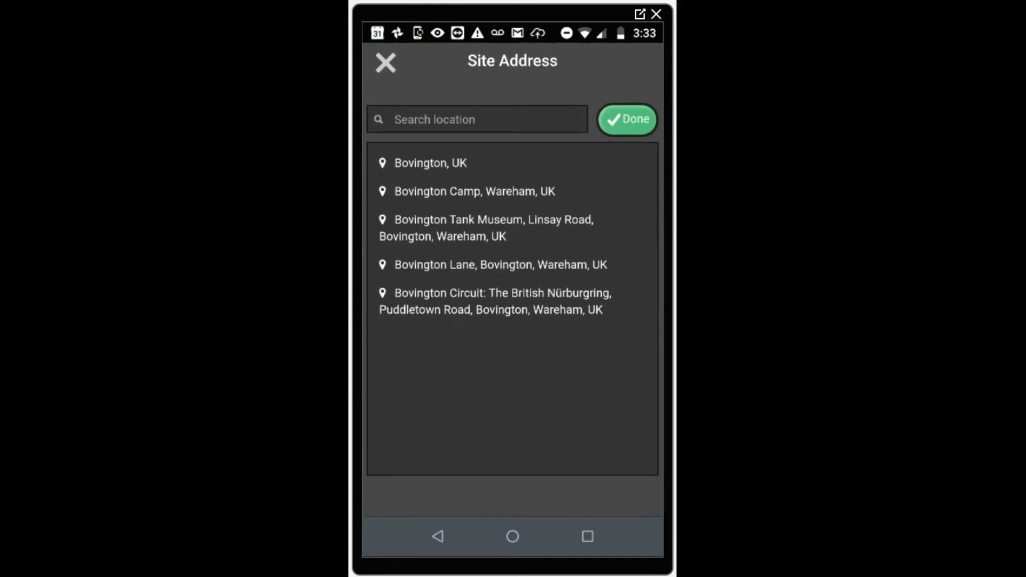
text(Wareha)
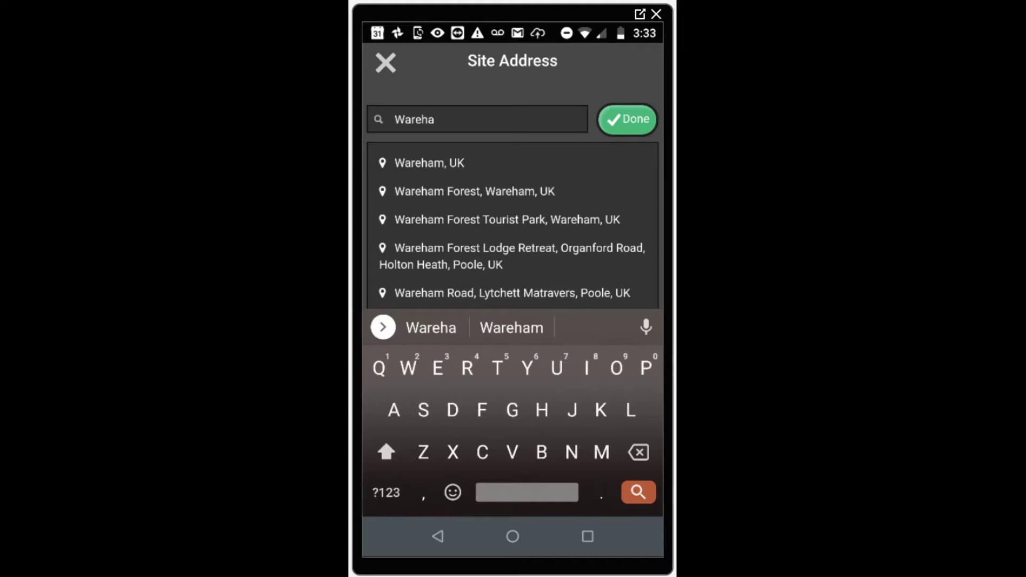
key(Return)
click(628, 119)
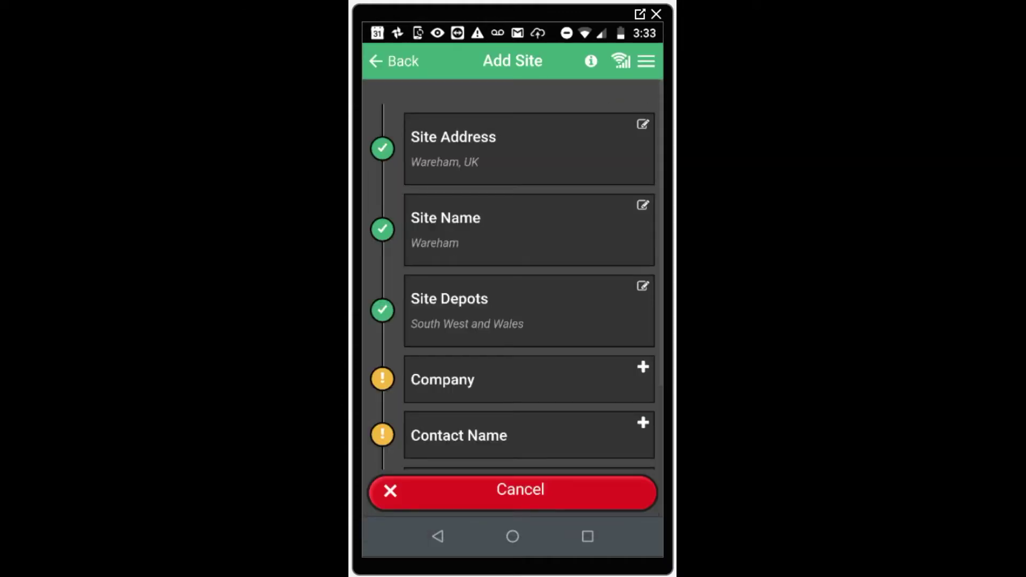
- Change the new site's name to "Wareham access facilty"
click(529, 230)
click(437, 99)
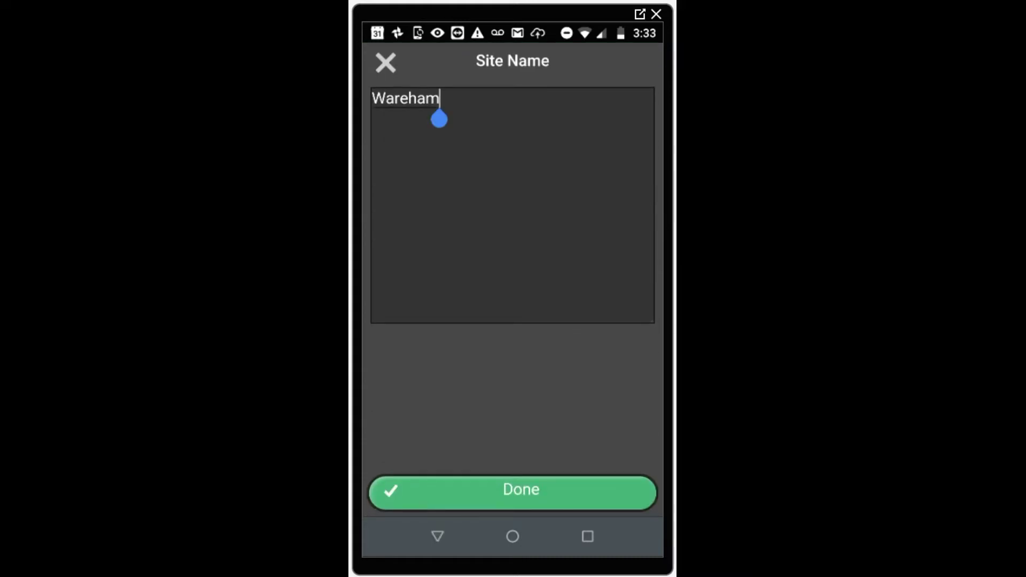
text(acces)
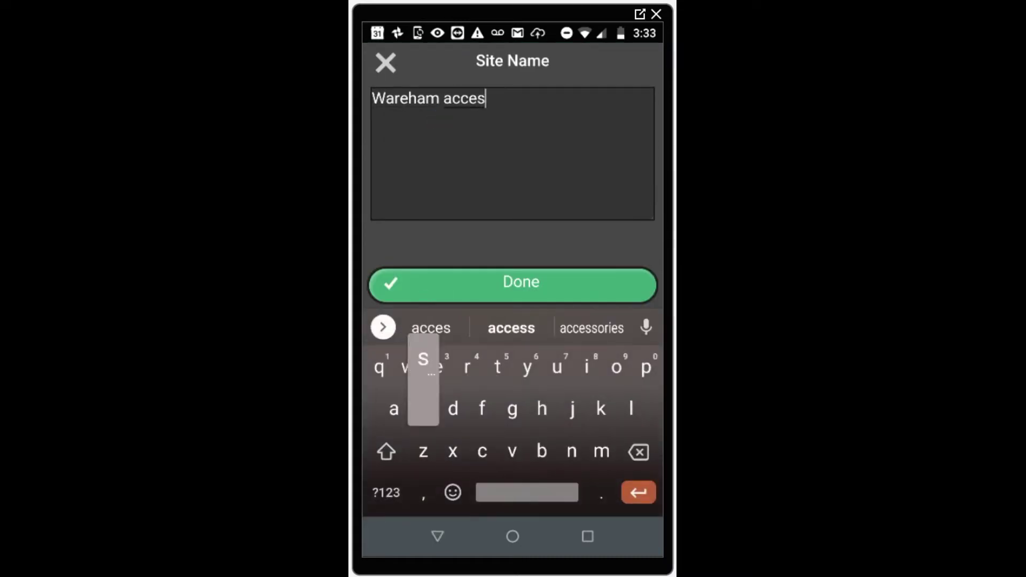
text(s facikut)
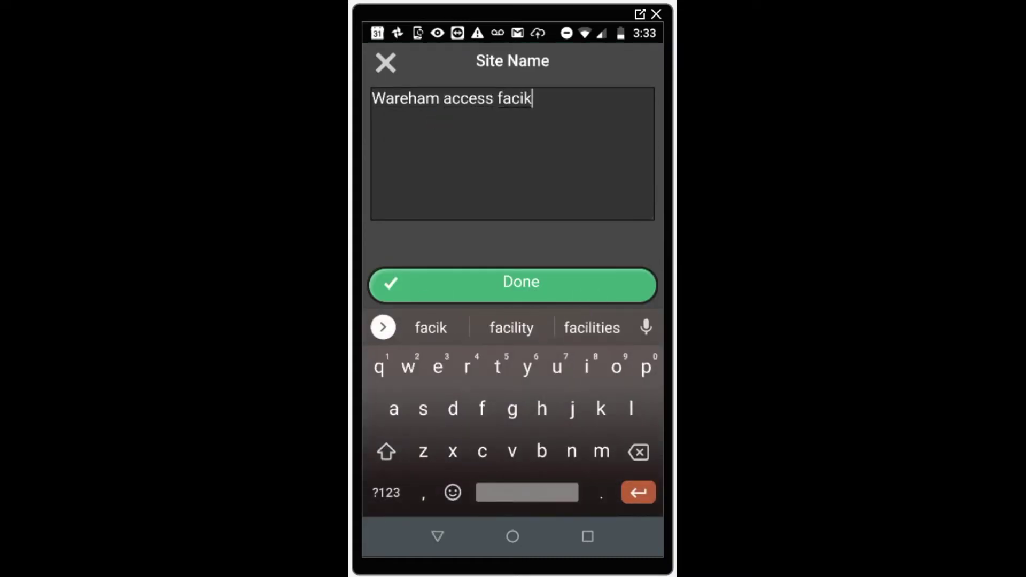
key(BackSpace)
key(BackSpace)
key(BackSpace)
text(lty)
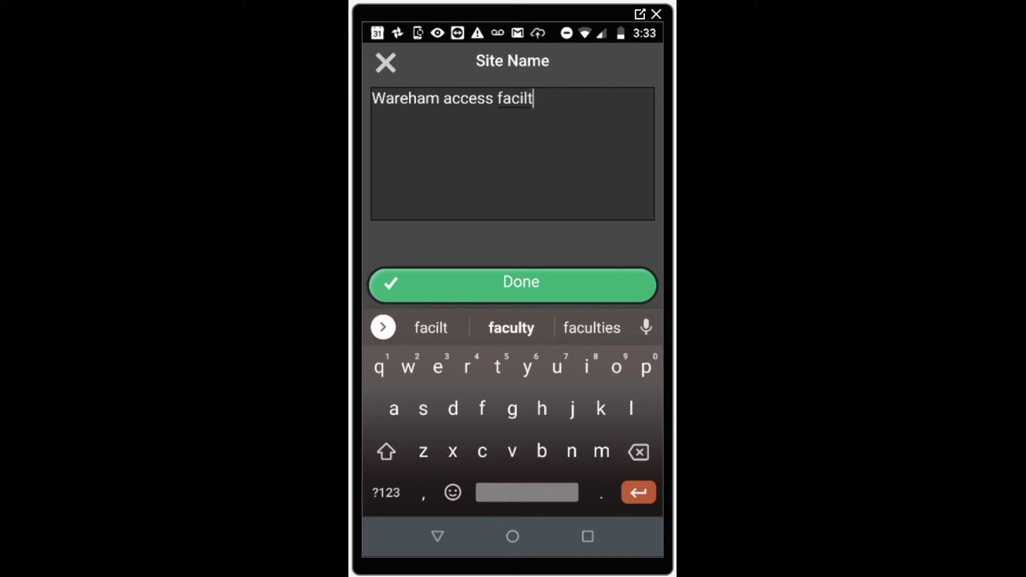
click(513, 283)
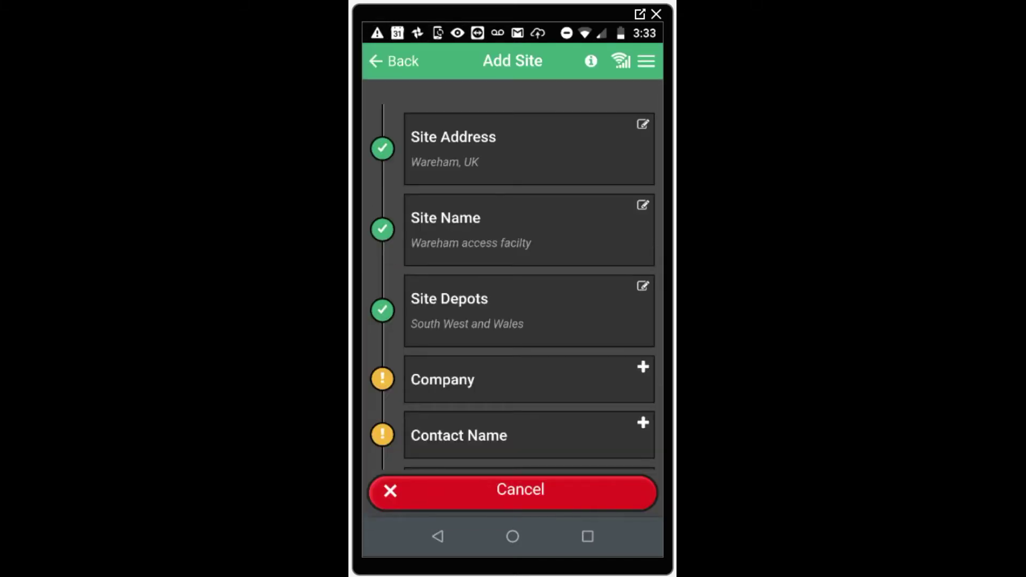
- Set the new site's company to ABC
scroll(513, 275, down, 3)
scroll(512, 276, down, 1)
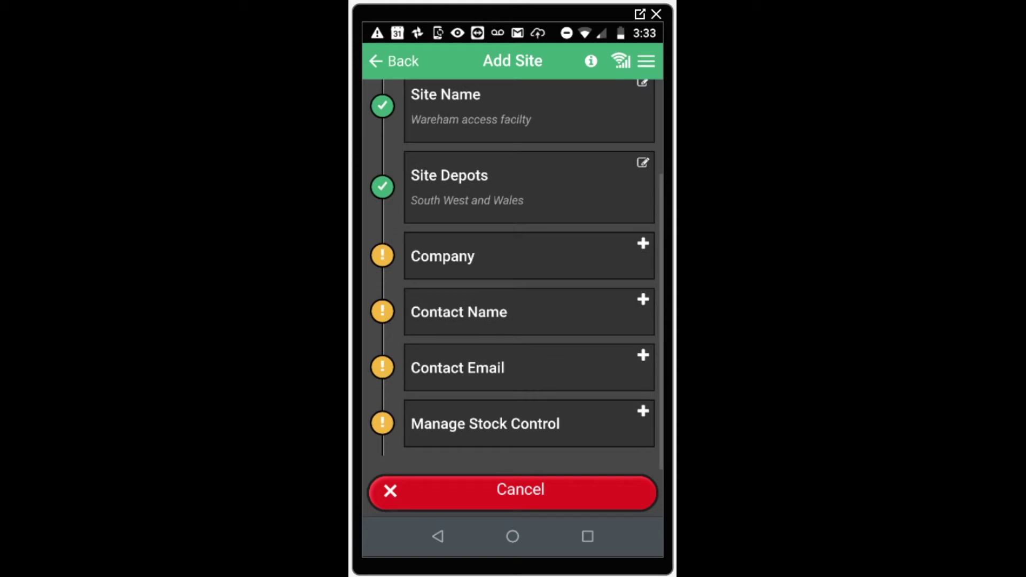
click(441, 256)
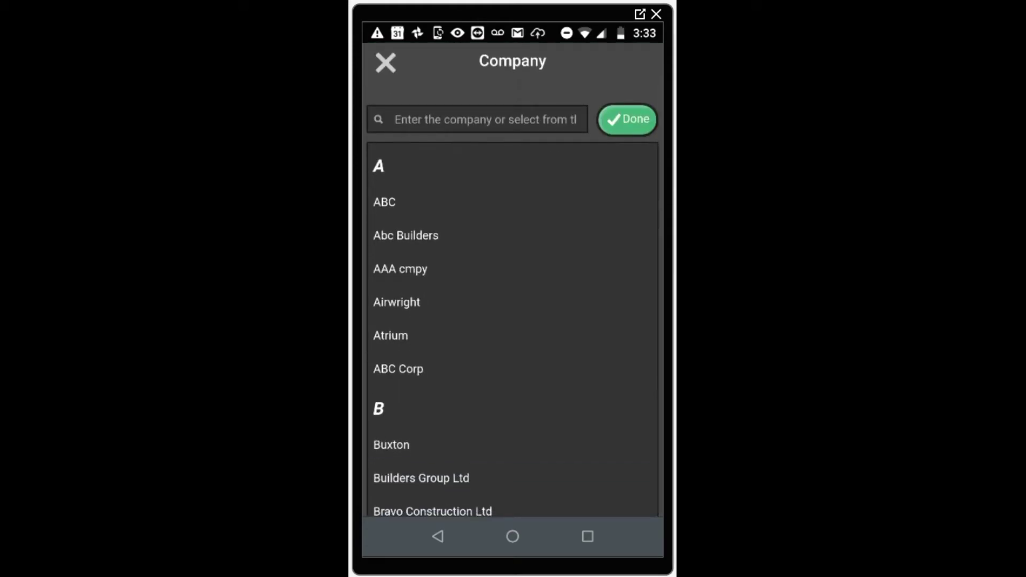
text(ABC)
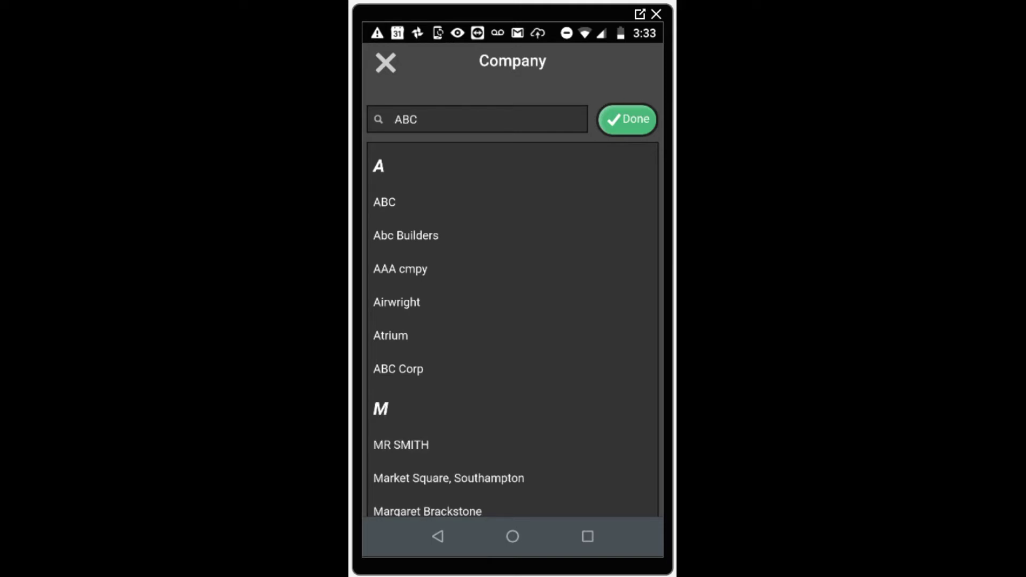
key(Return)
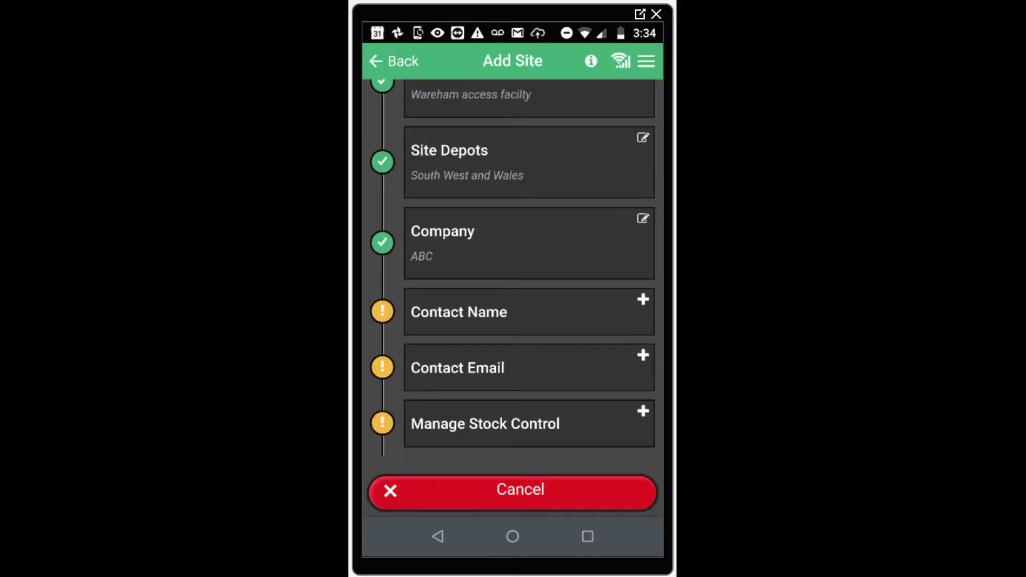
- Look through the existing contacts and enter a new contact's full name for the site
click(459, 312)
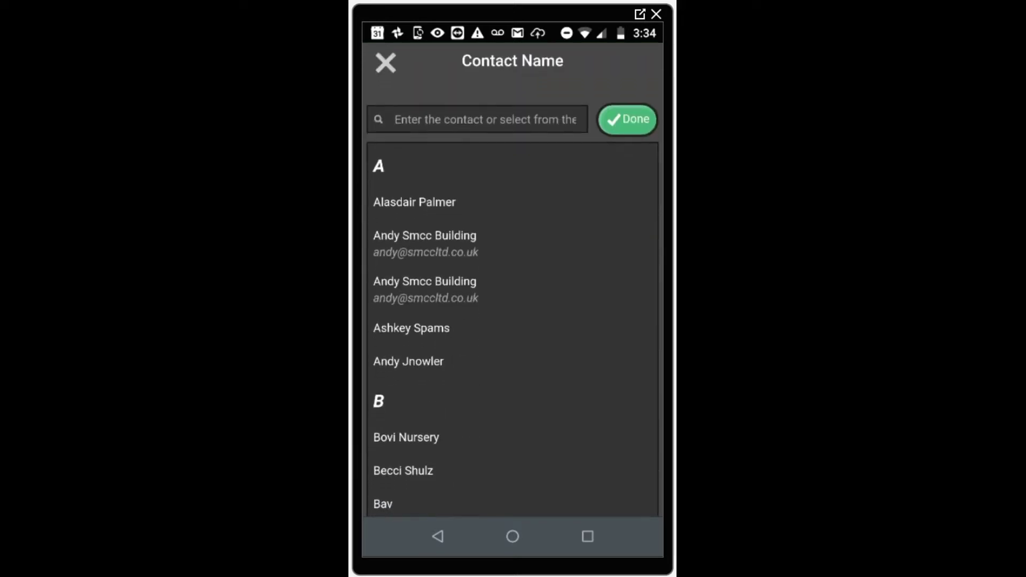
scroll(512, 320, down, 2)
scroll(512, 321, up, 2)
click(395, 120)
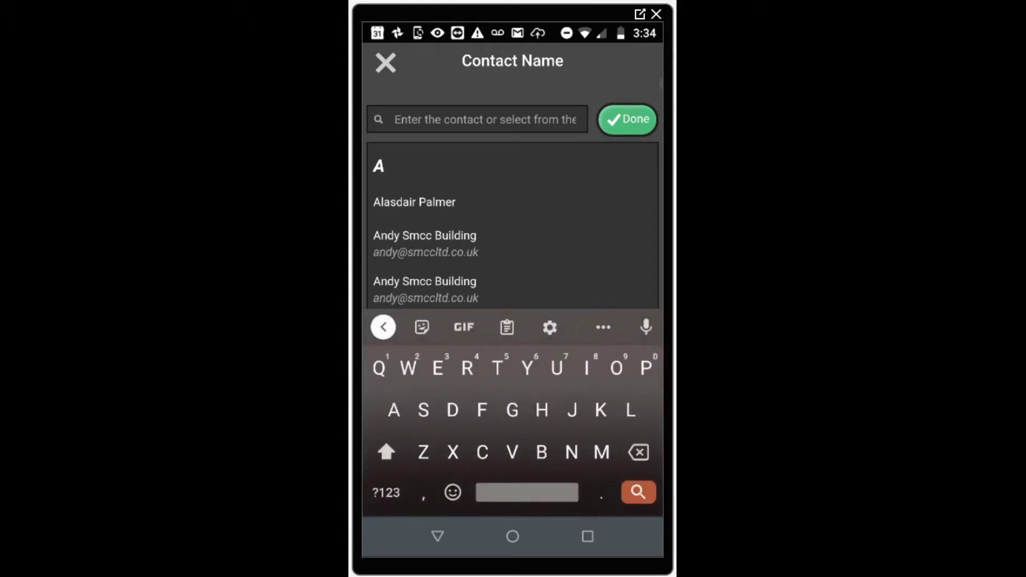
text(James)
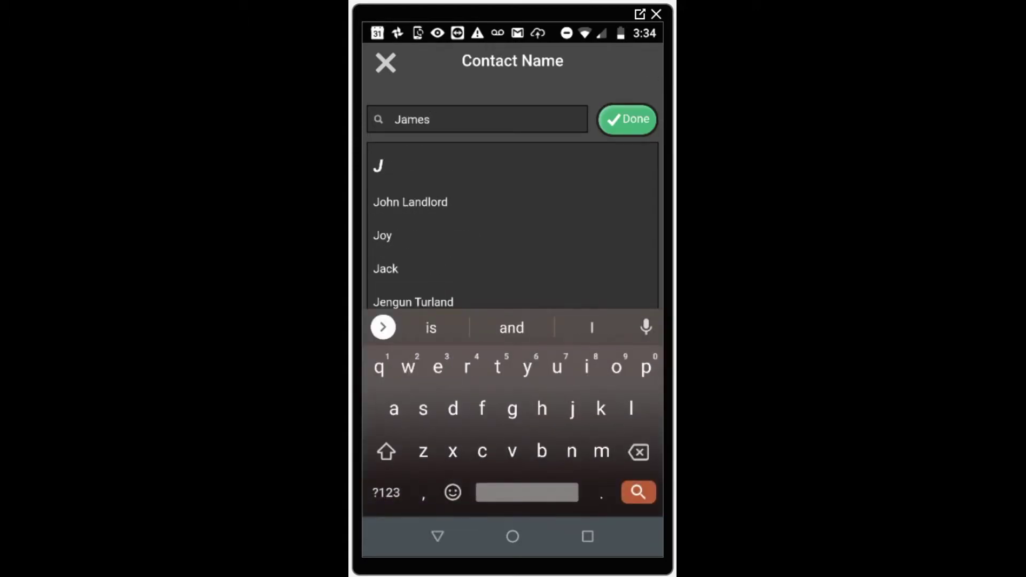
text( example)
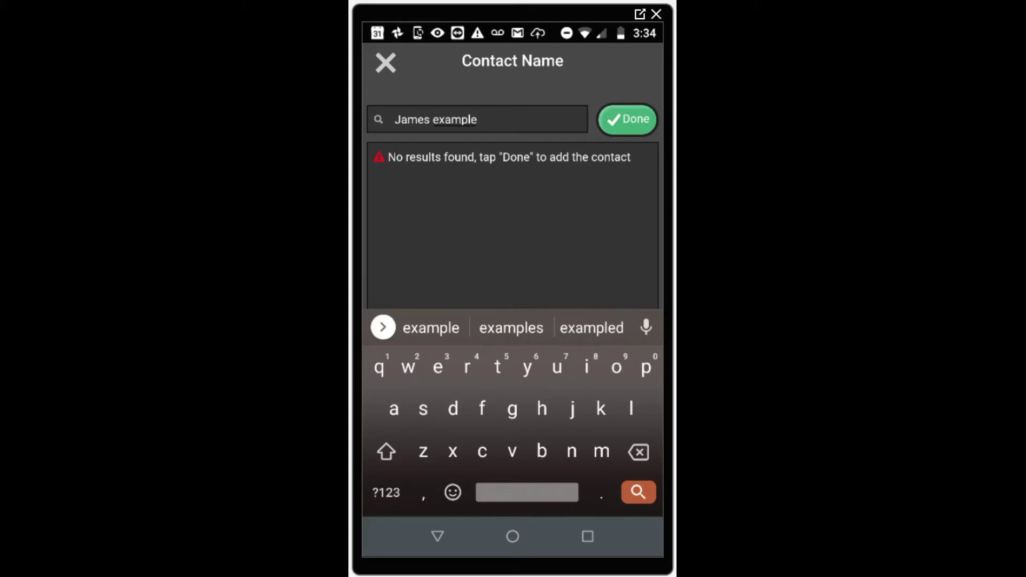
key(Return)
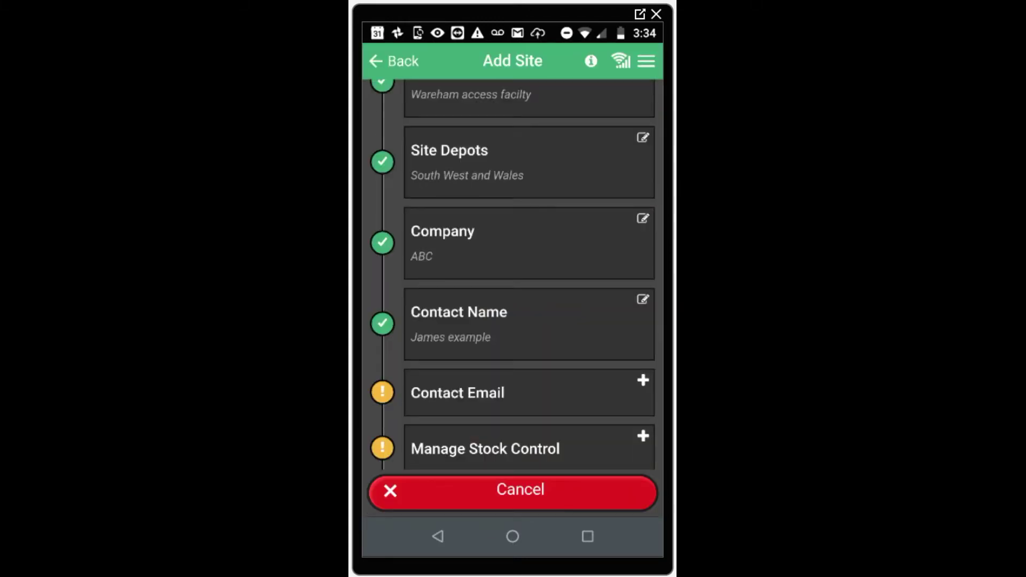
- Fill in the site contact's e-mail address
click(529, 393)
text(James#)
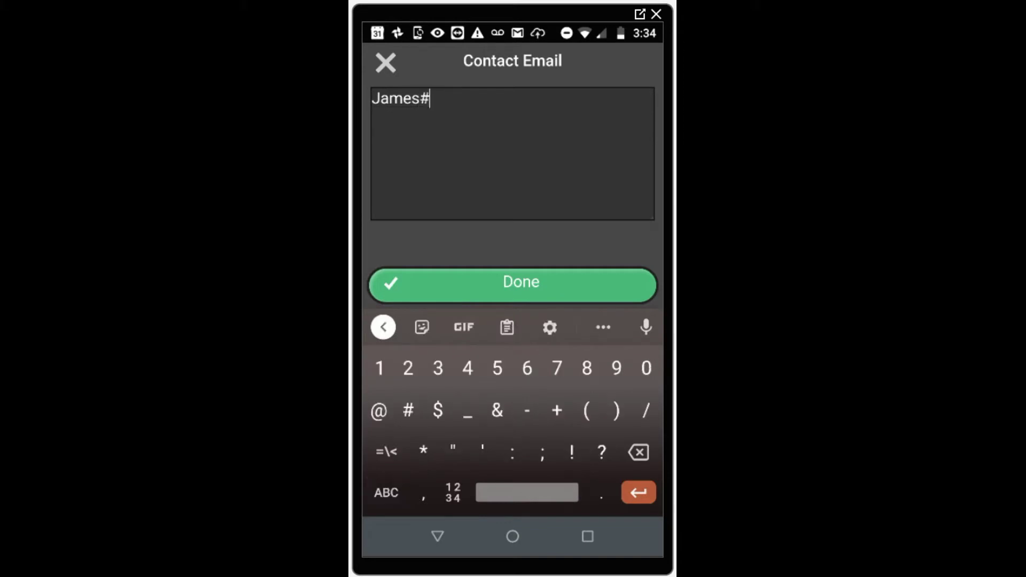
key(BackSpace)
text(@example.)
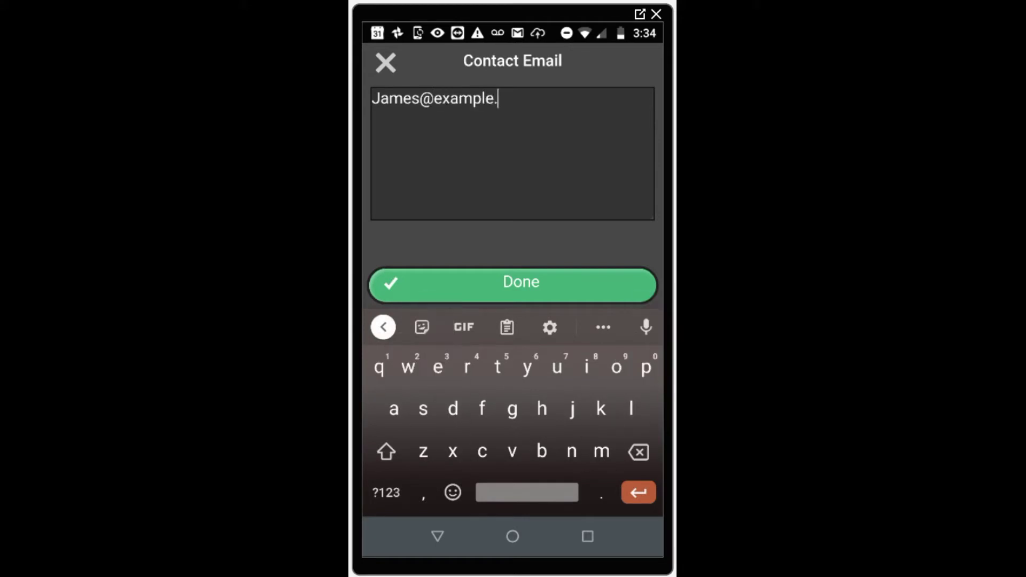
text(com)
click(513, 283)
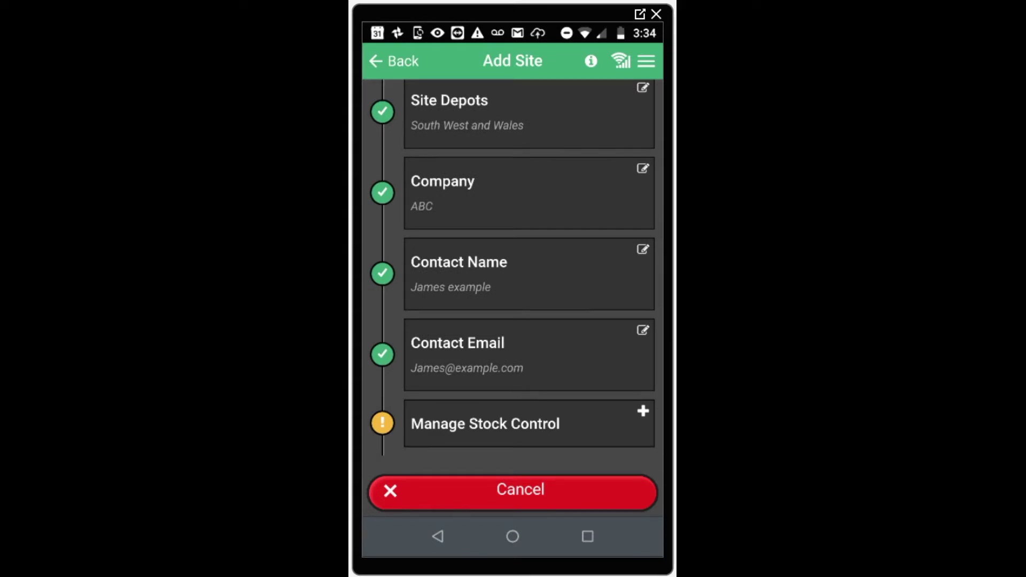
- Set Manage Stock Control to No and save the new site
click(529, 423)
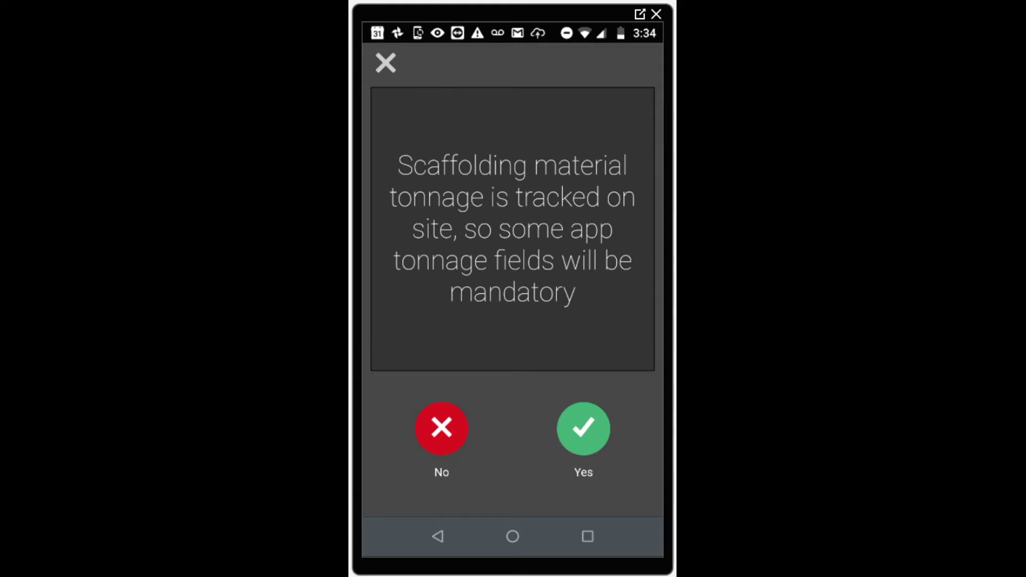
click(442, 428)
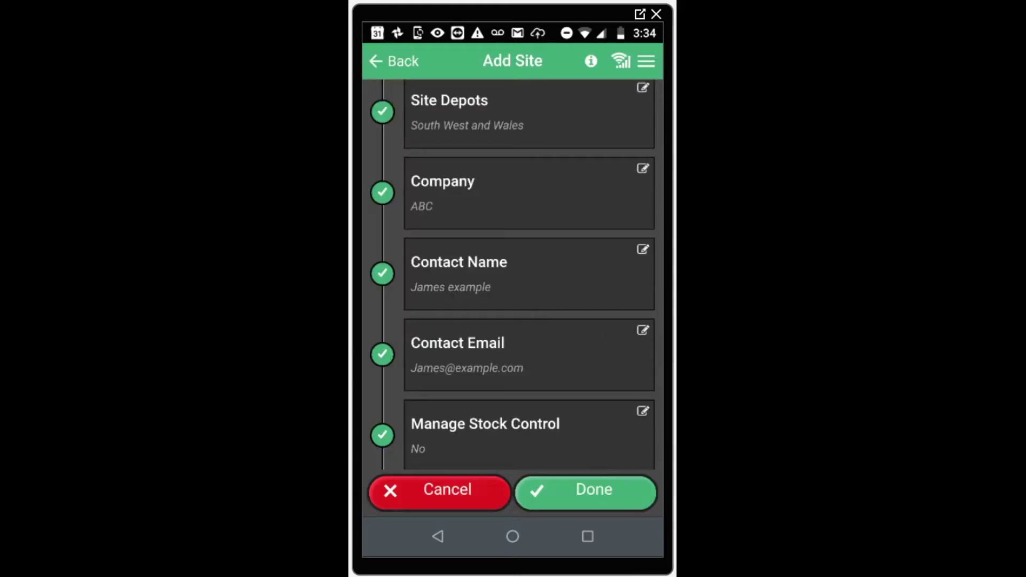
click(586, 491)
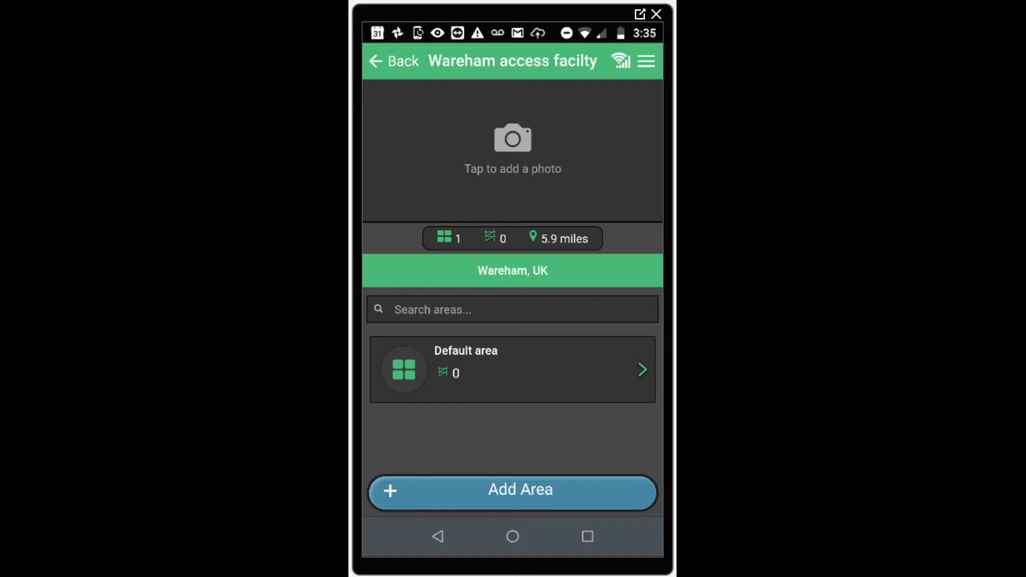
- Add an area named "Plot 12" to the Wareham site and return to the site's area list
click(513, 491)
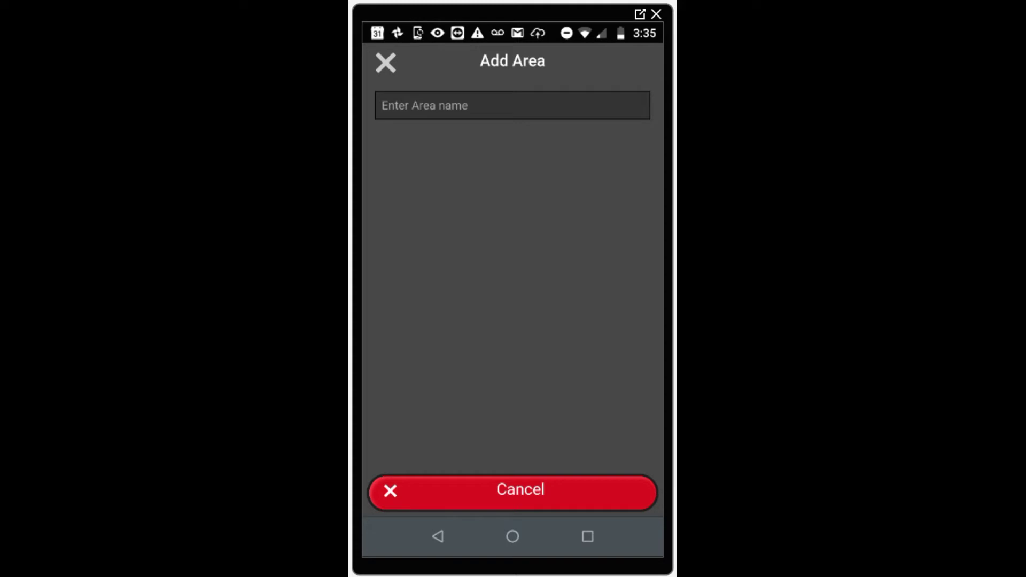
text(Plot)
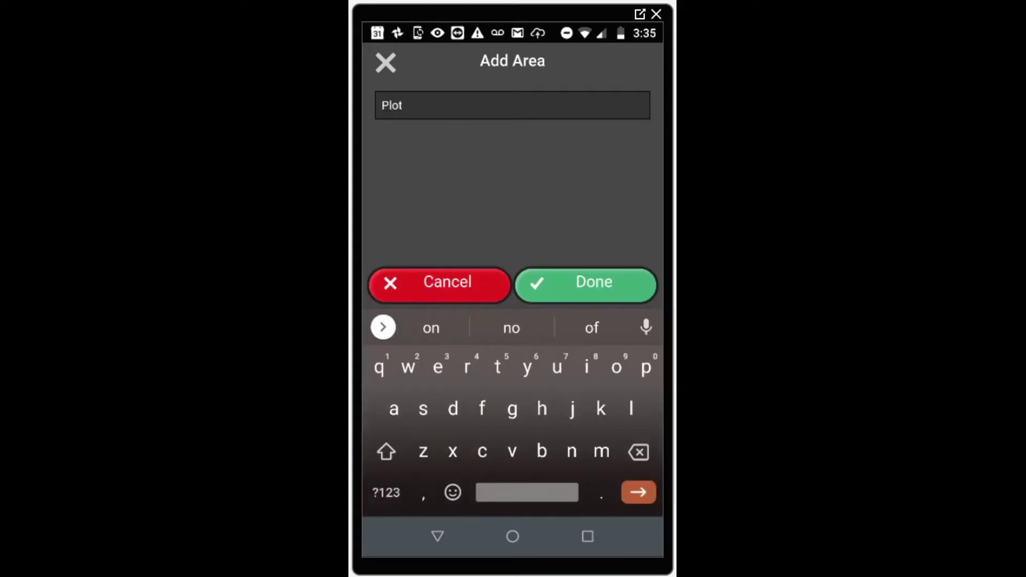
click(386, 492)
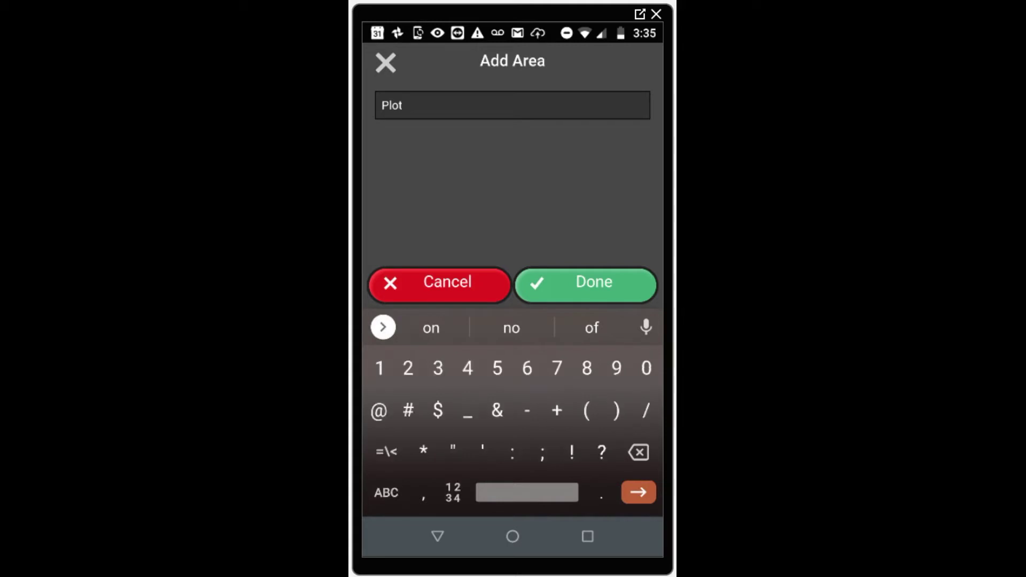
text(12)
click(585, 283)
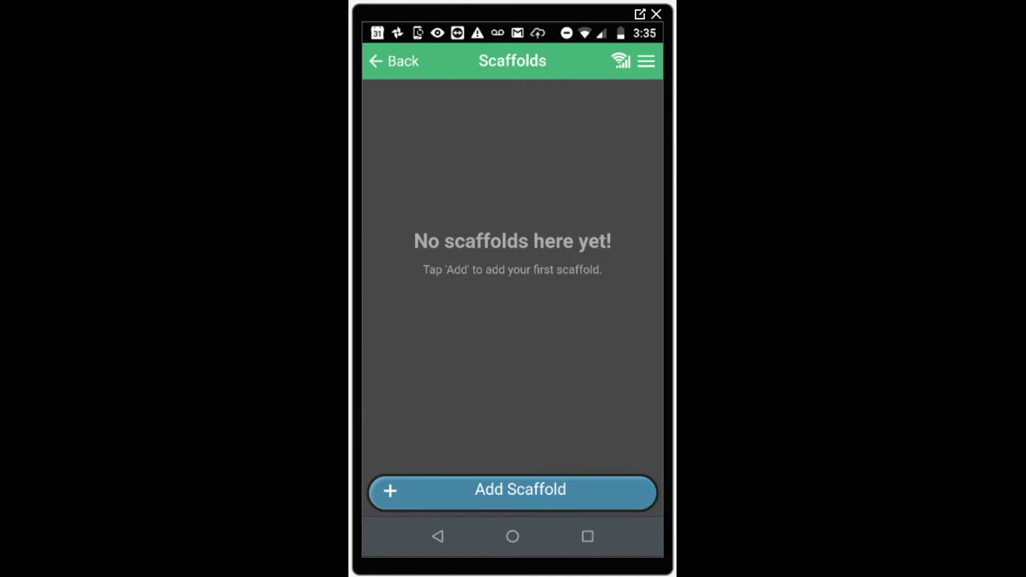
click(395, 61)
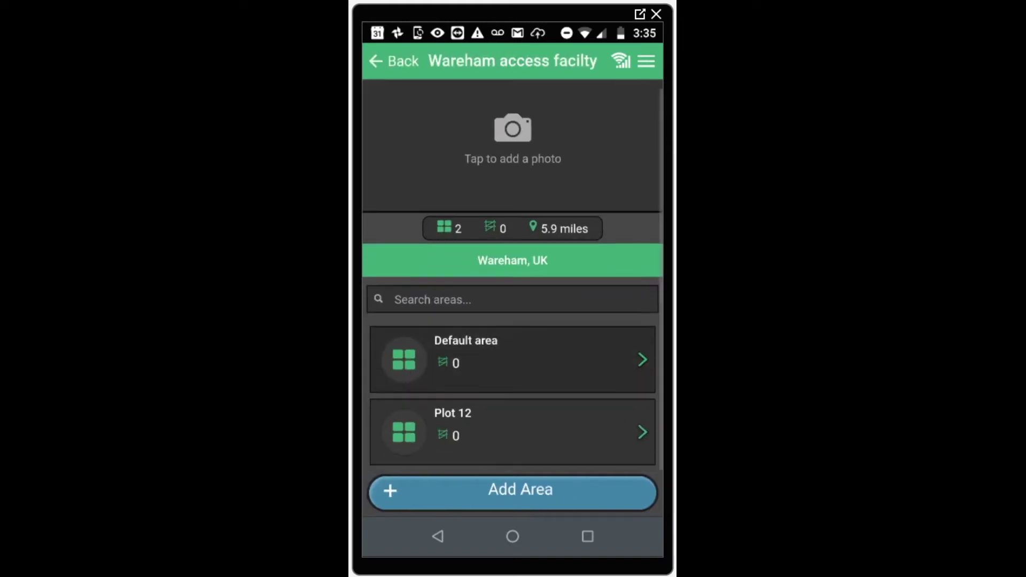
- Add an area named "Plot2" to the Wareham site and return to the site's area list
click(513, 490)
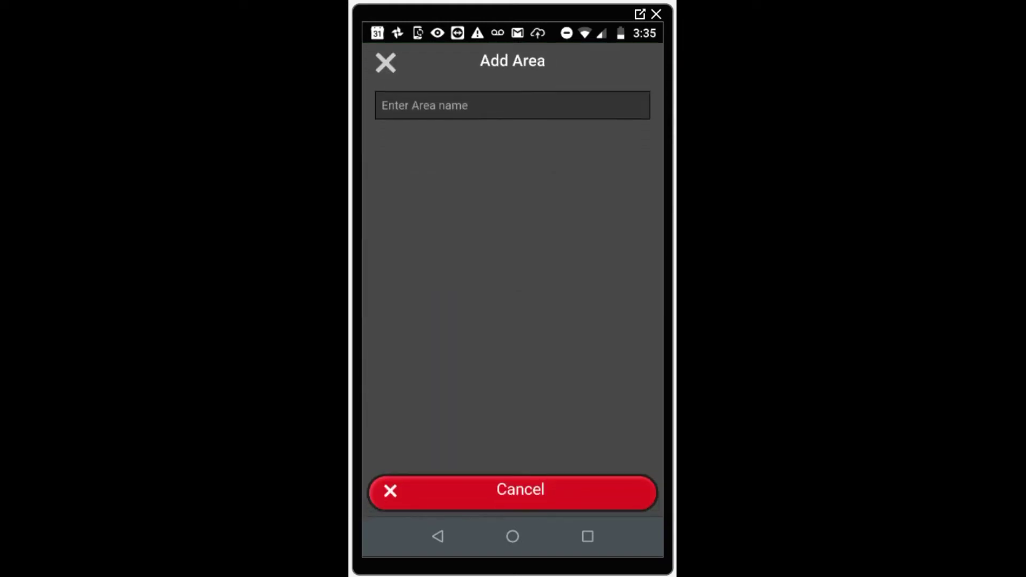
text(Pl)
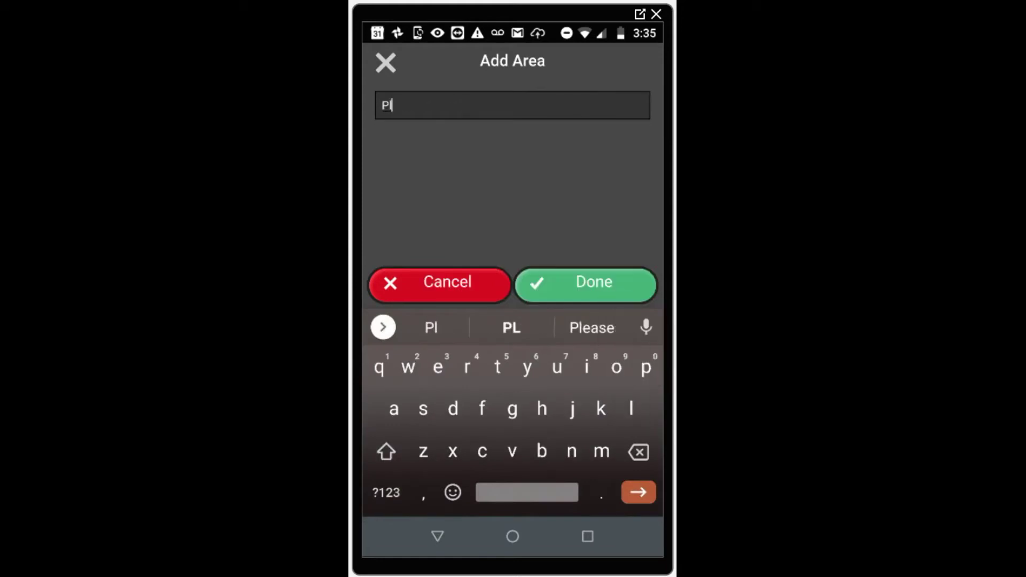
text(ot2)
click(585, 283)
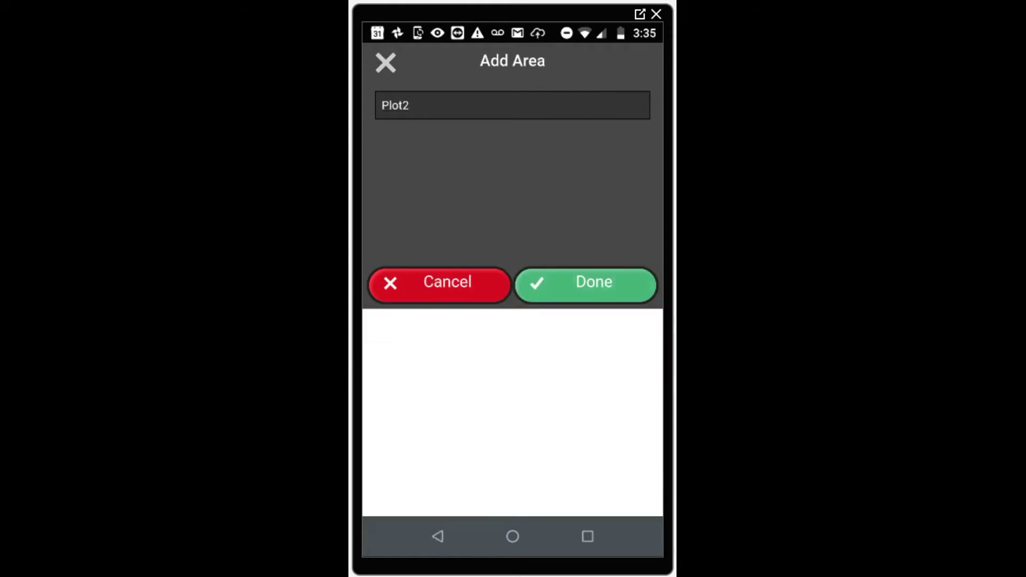
click(395, 61)
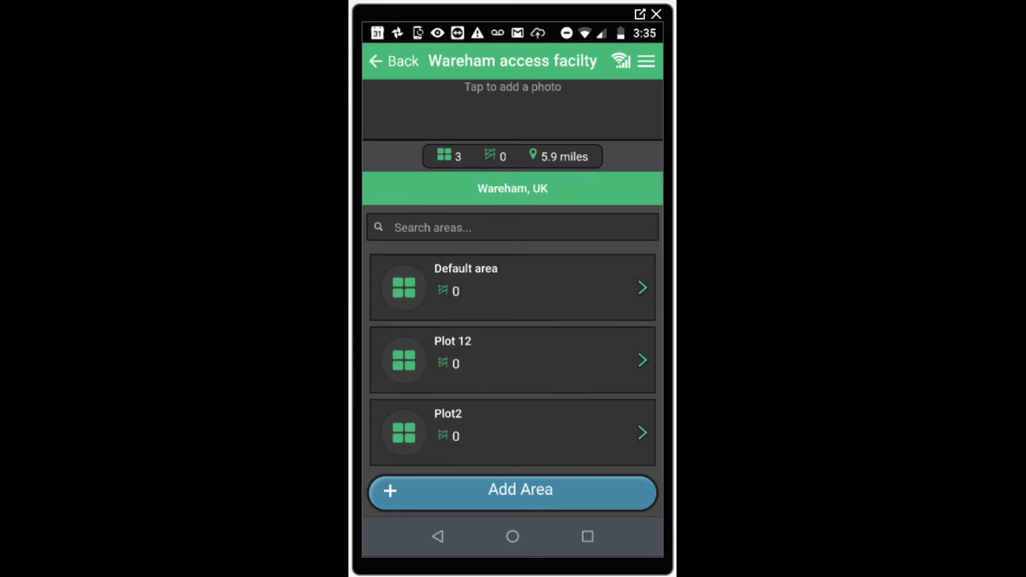
- Start a new scaffold in the Plot 12 area and name it "Example"
click(512, 361)
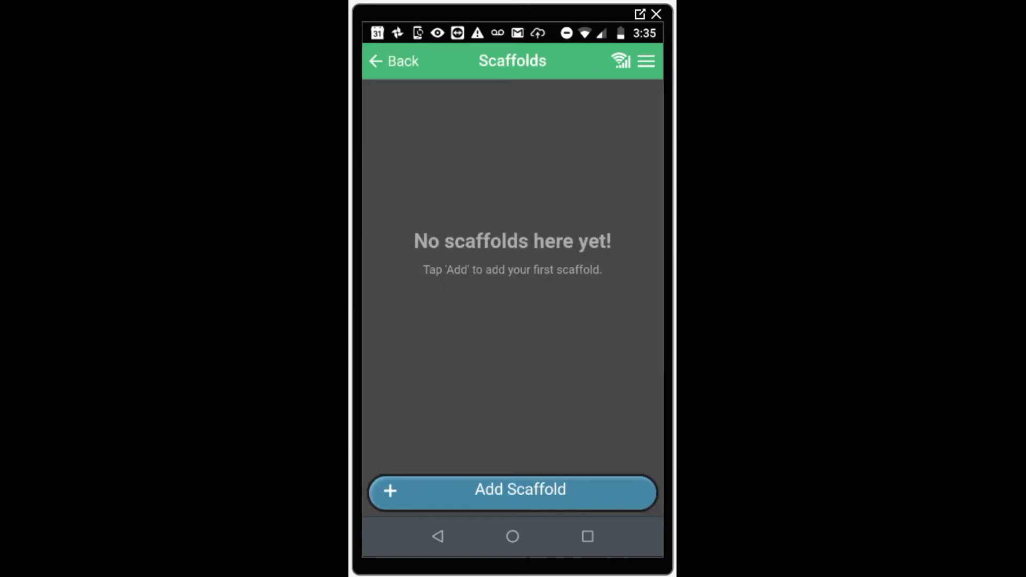
click(513, 492)
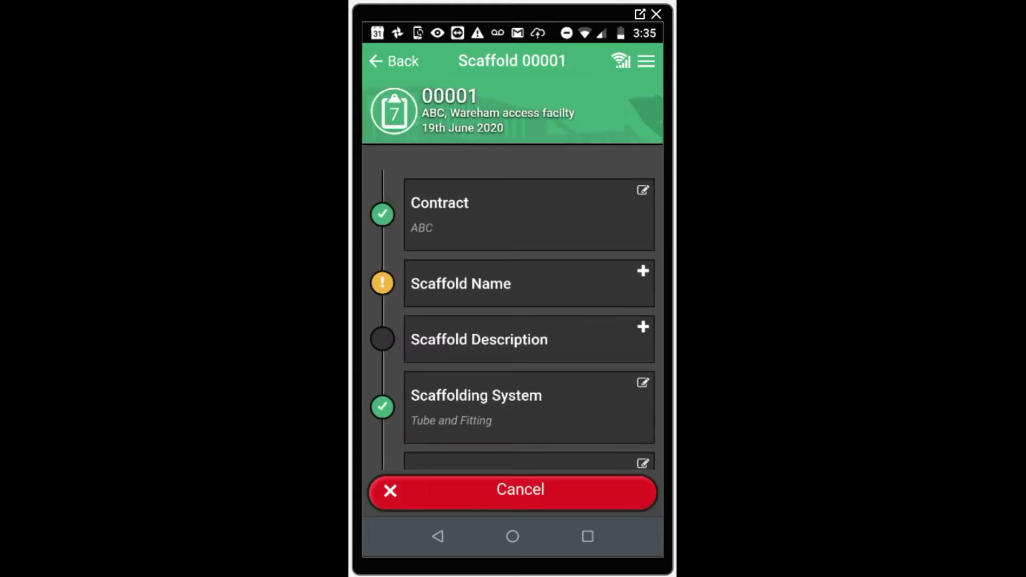
click(513, 284)
text(Example)
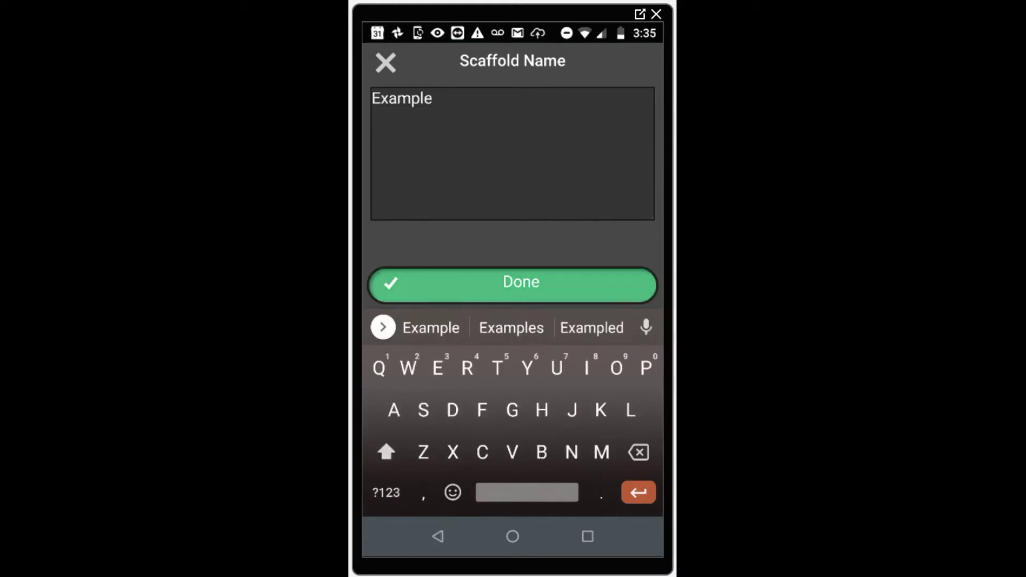
click(513, 283)
- Describe the scaffold as "Tied tower" and save it, leaving the QR code empty
scroll(513, 267, down, 3)
click(527, 239)
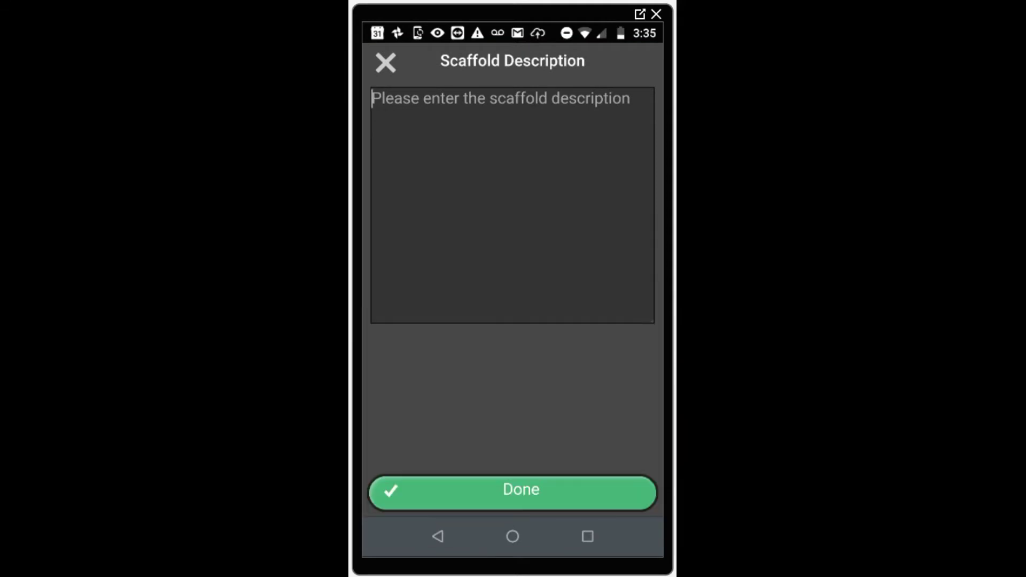
text(Tied tower)
click(513, 283)
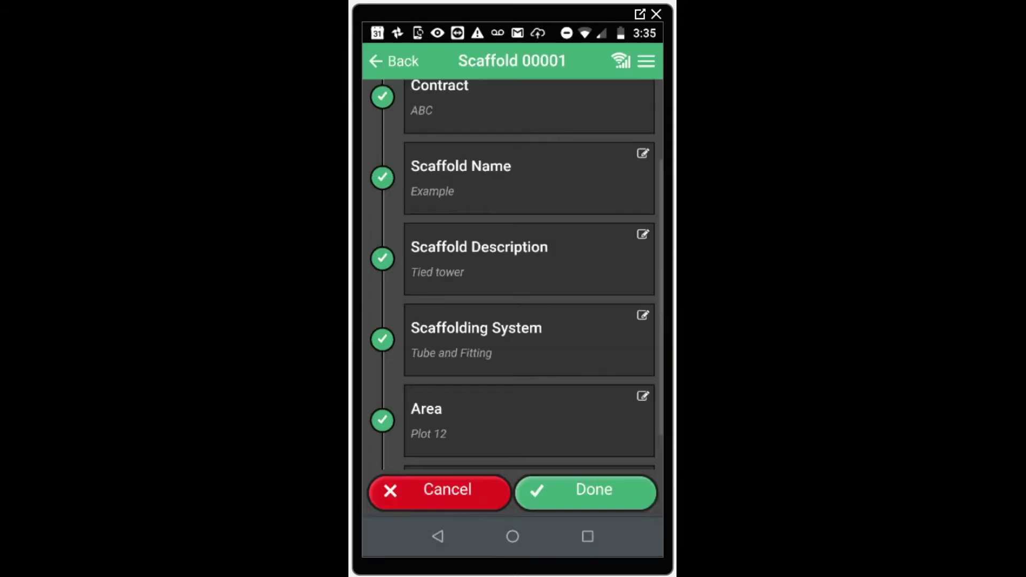
scroll(513, 268, down, 2)
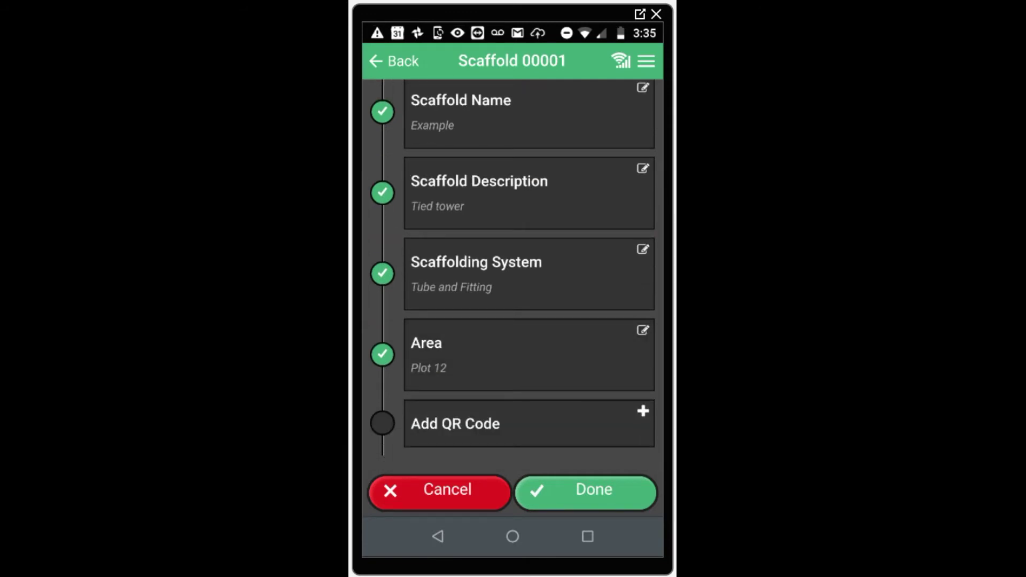
click(585, 491)
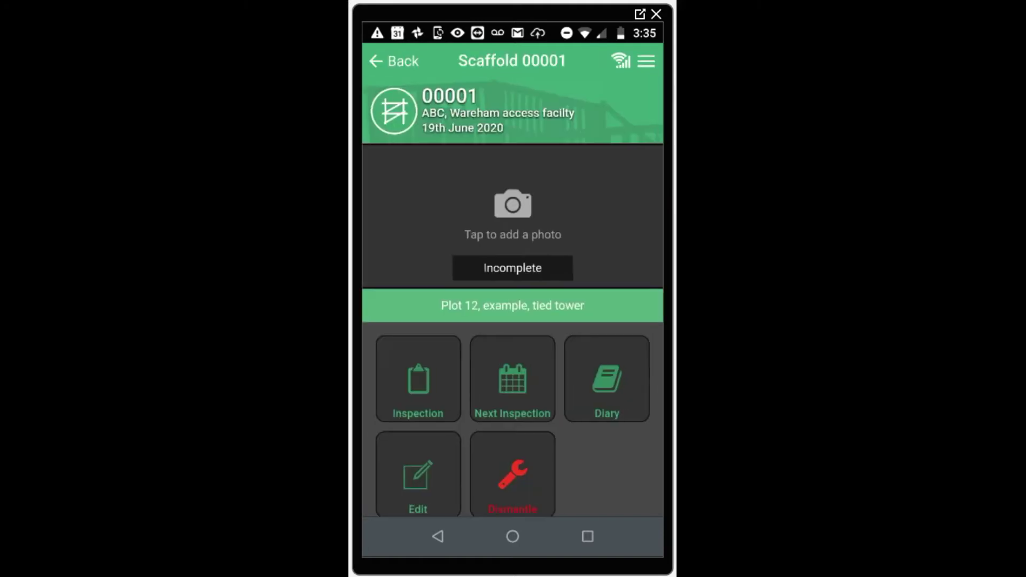
- Look over the new scaffold's available actions, leave its record and return to the home screen
scroll(513, 297, down, 1)
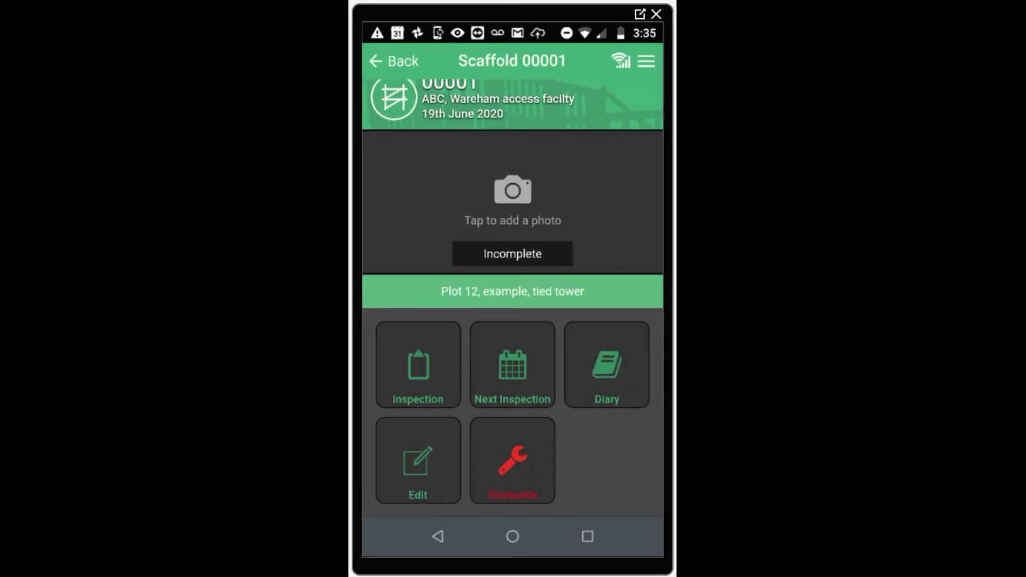
click(394, 61)
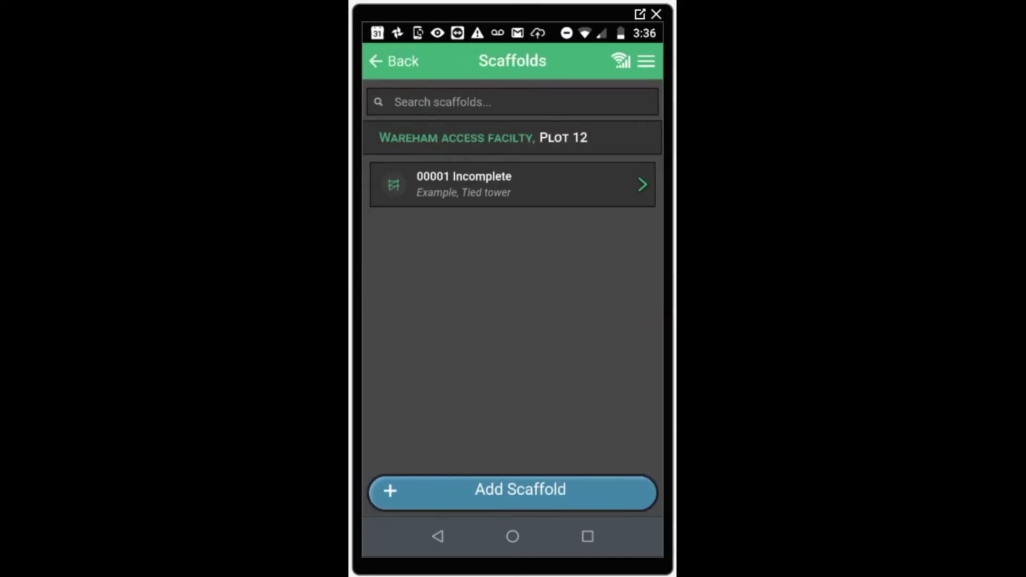
click(646, 61)
click(494, 183)
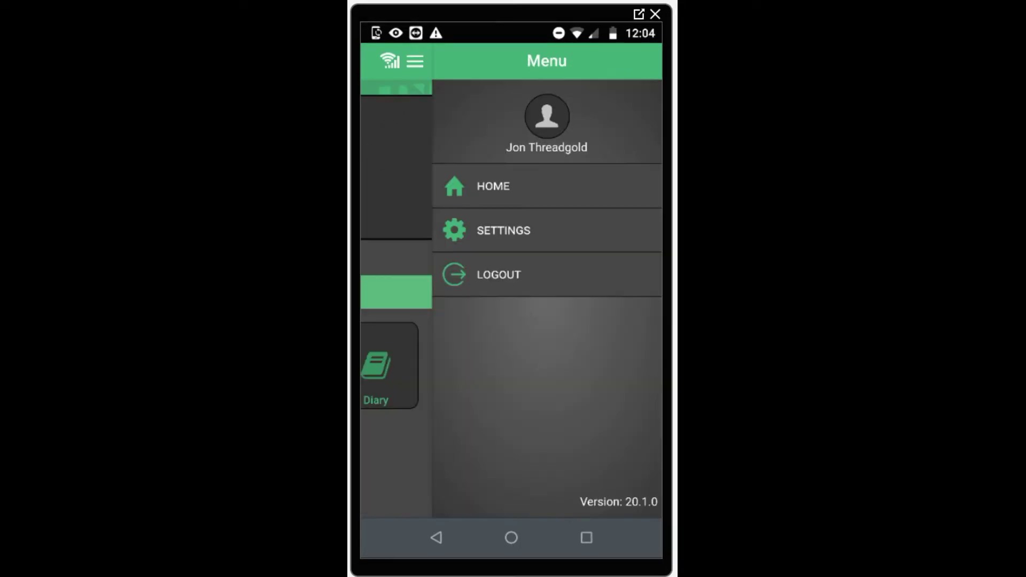
click(476, 185)
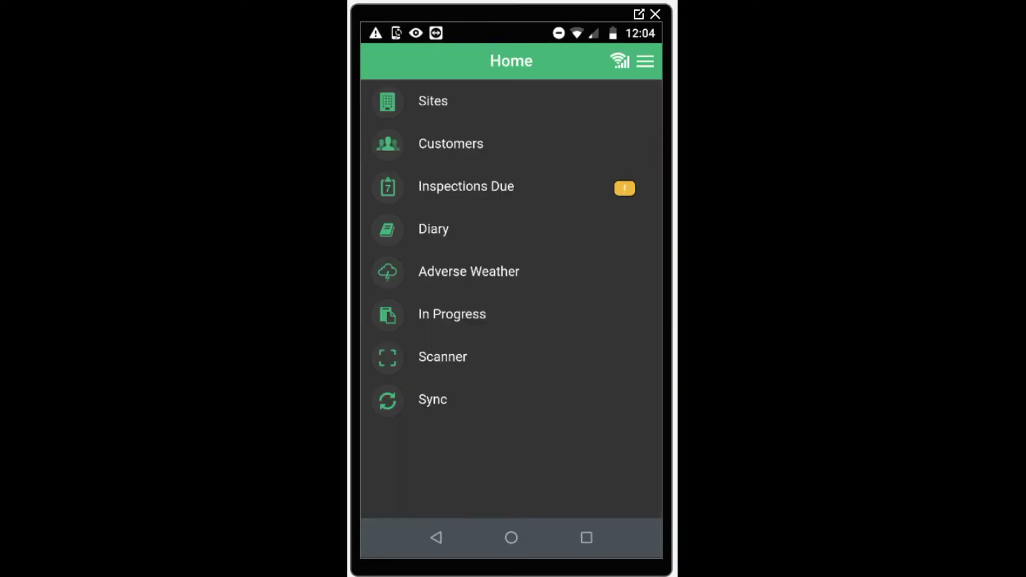
- Browse the customer list and open the sites belonging to customer ABC
click(450, 143)
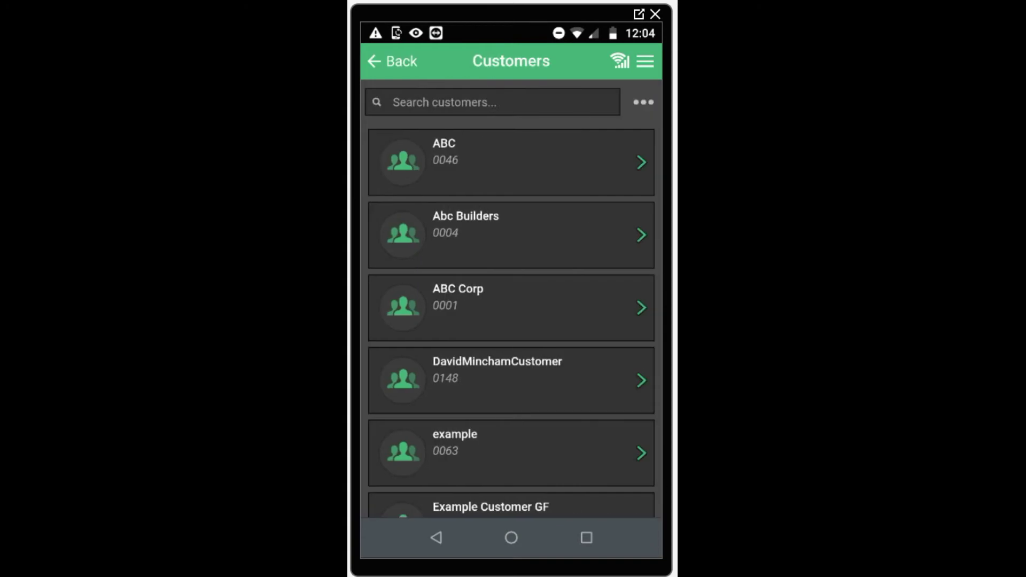
scroll(511, 299, down, 3)
scroll(512, 299, down, 3)
scroll(512, 298, up, 4)
scroll(511, 298, up, 3)
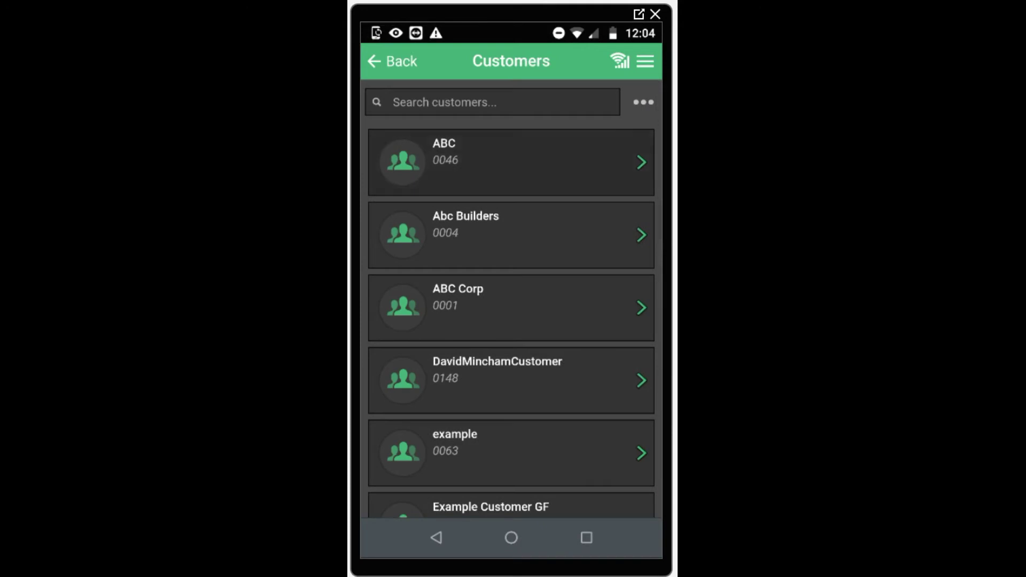
click(511, 162)
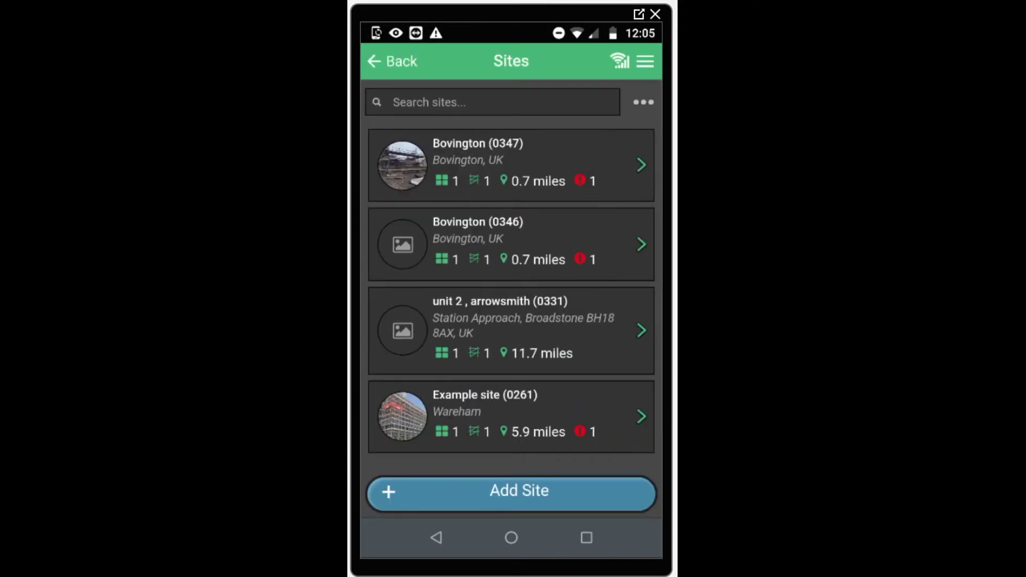
- Return to the home screen and look through the scaffolds with inspections due today
click(645, 60)
click(493, 185)
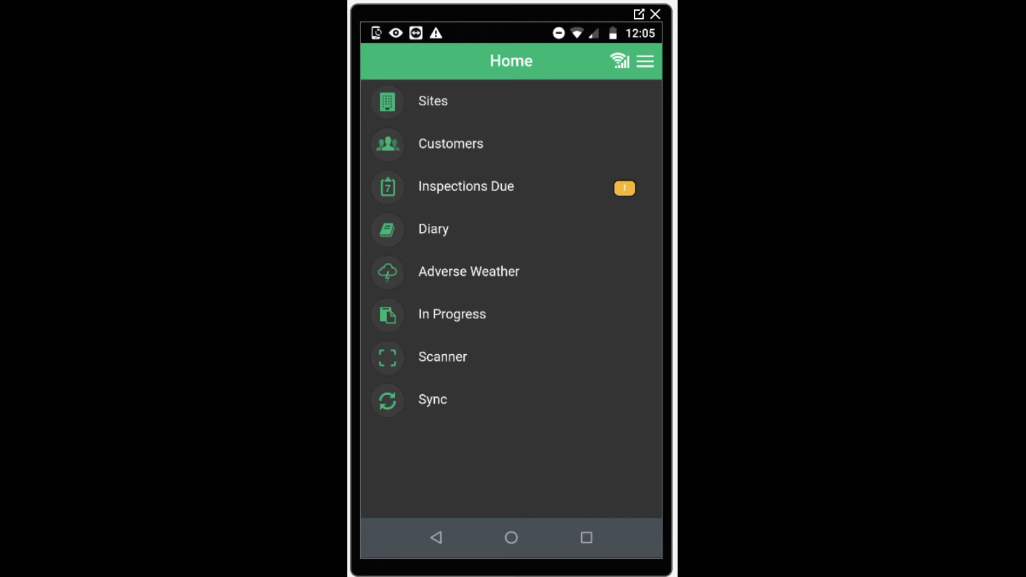
click(466, 186)
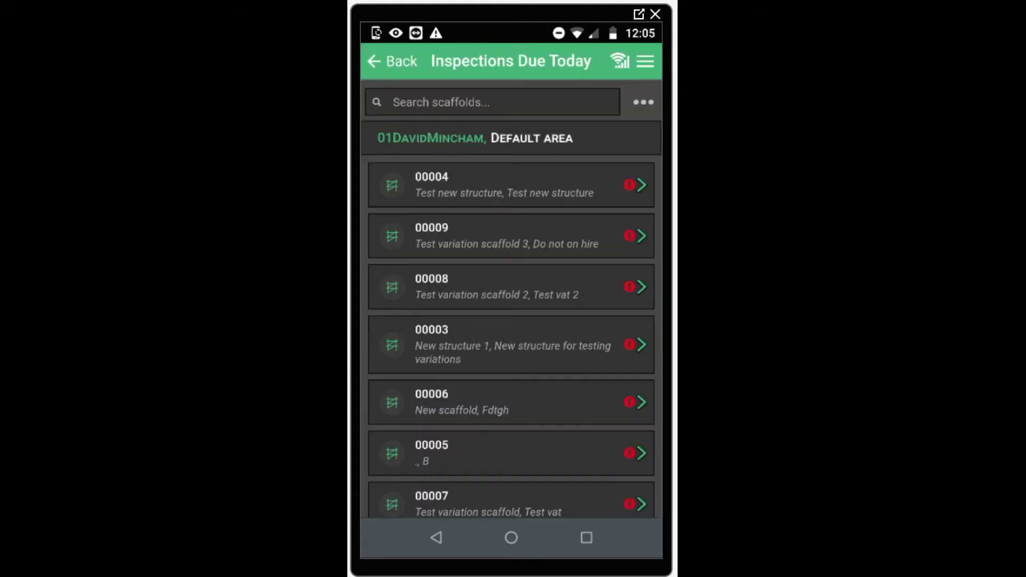
scroll(511, 299, down, 8)
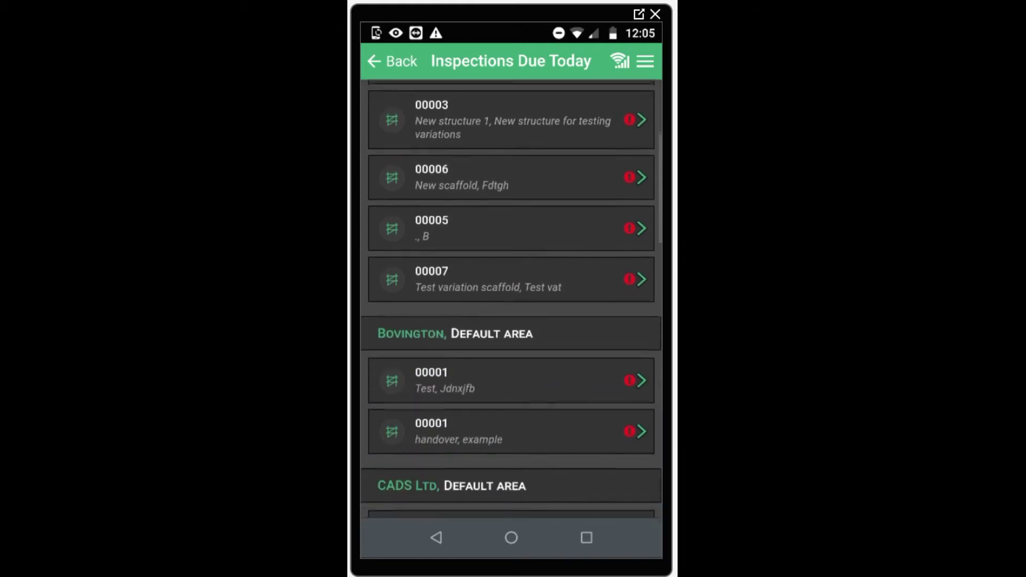
scroll(511, 299, up, 8)
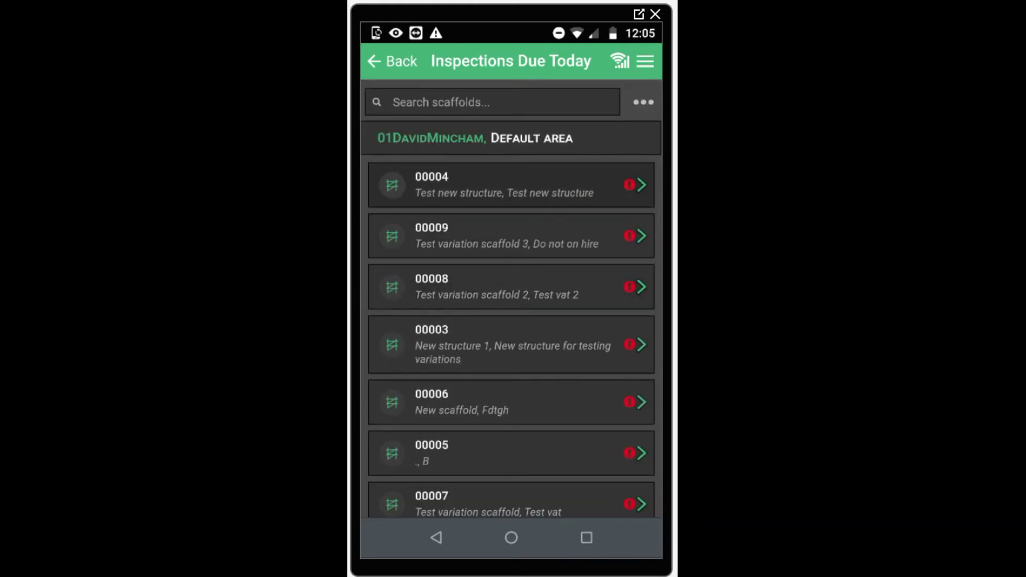
- Open the inspection for scaffold 00004 ("Test new structure") and record the footings defect "Cracked Base plates"
click(505, 185)
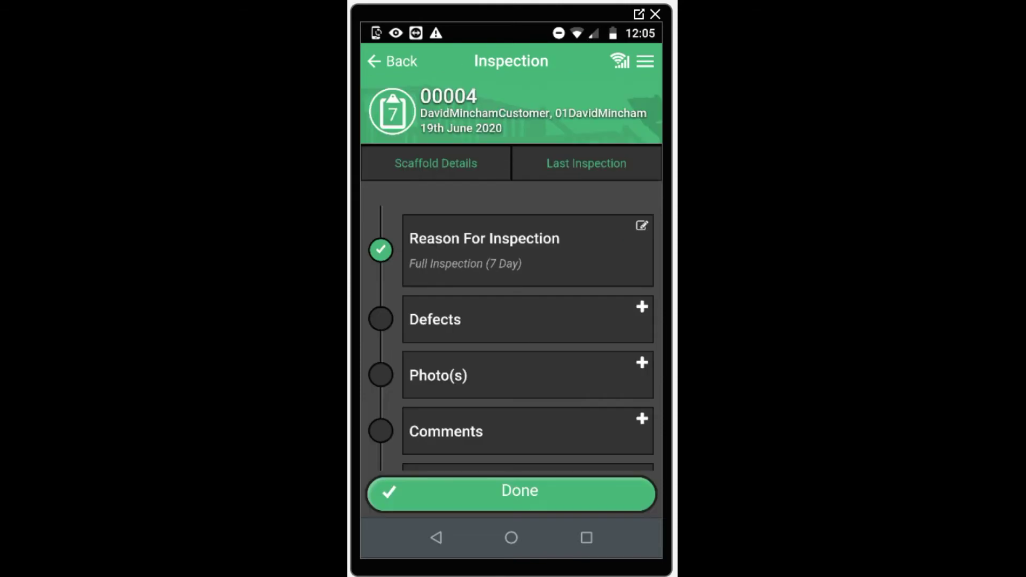
scroll(511, 273, down, 2)
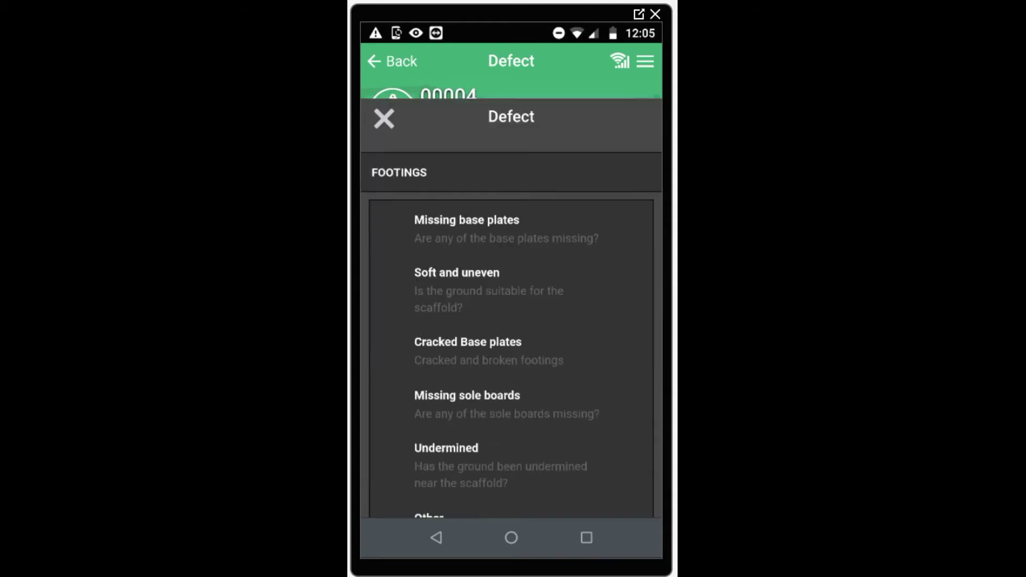
click(468, 294)
click(511, 492)
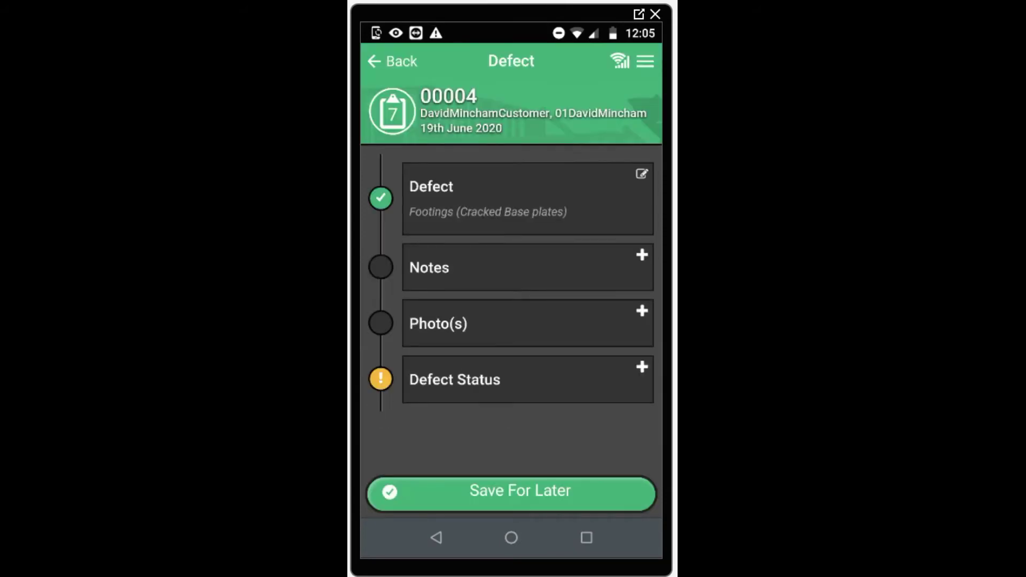
- Set the defect status to Fixed and save the defect to the inspection
click(481, 379)
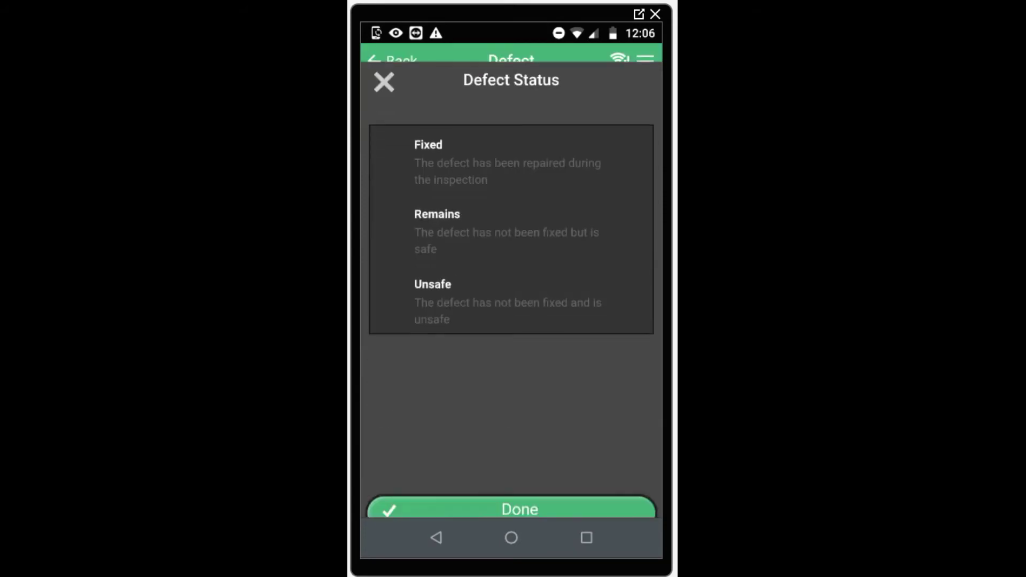
click(481, 142)
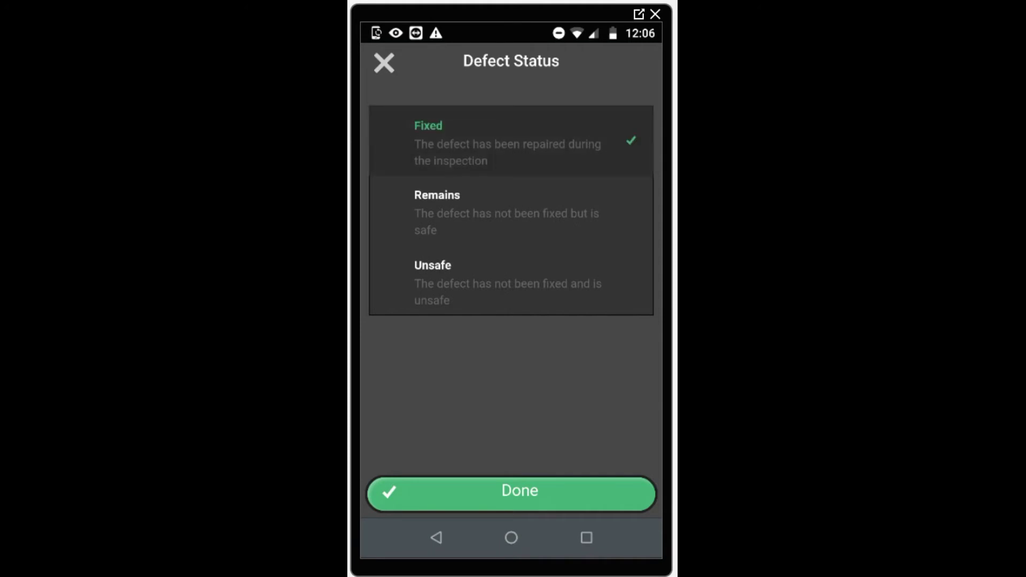
click(511, 492)
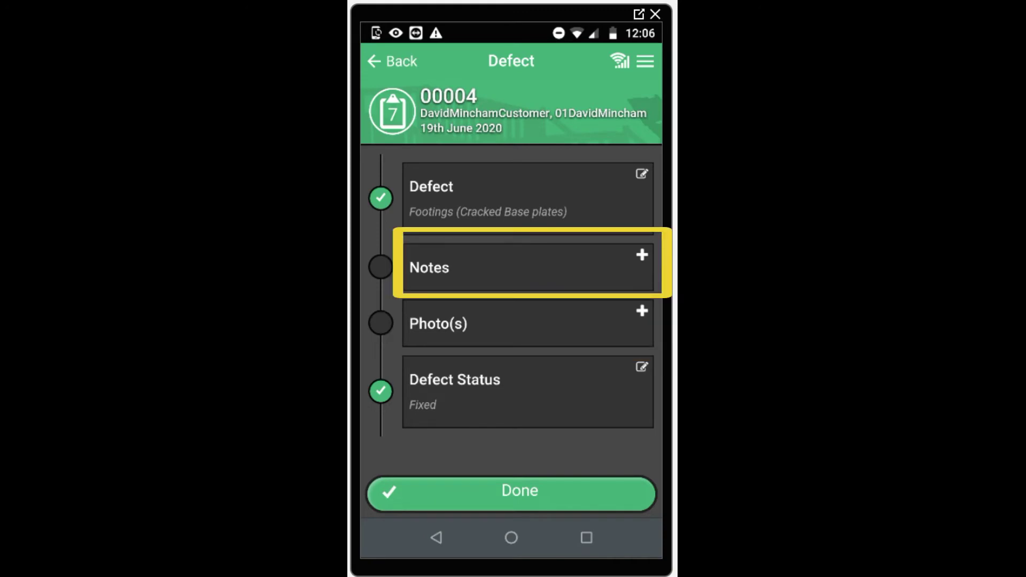
click(512, 492)
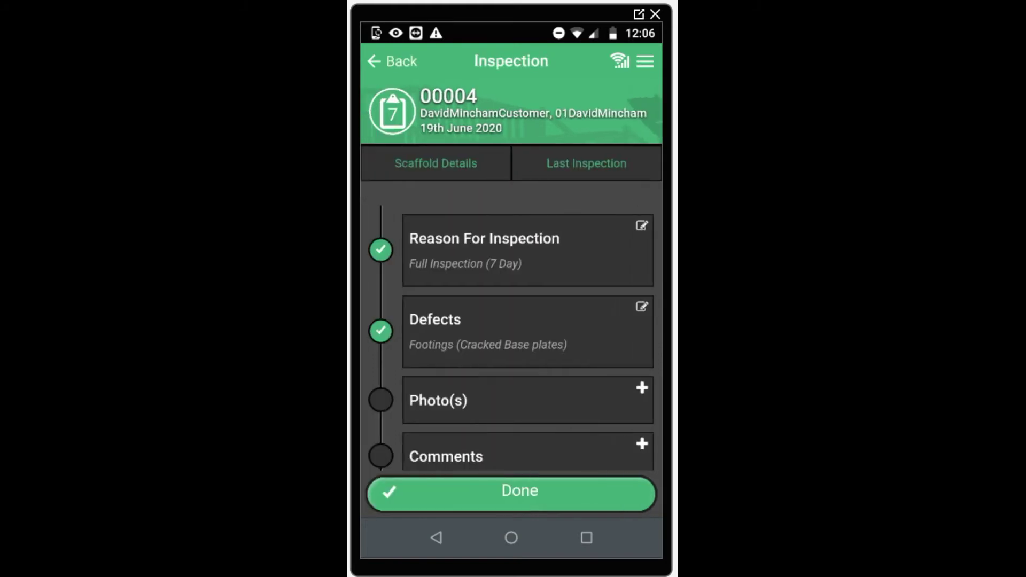
- Complete the inspection form, review its summary and add a handwritten signature for the CADS Demo Representative
scroll(511, 320, down, 5)
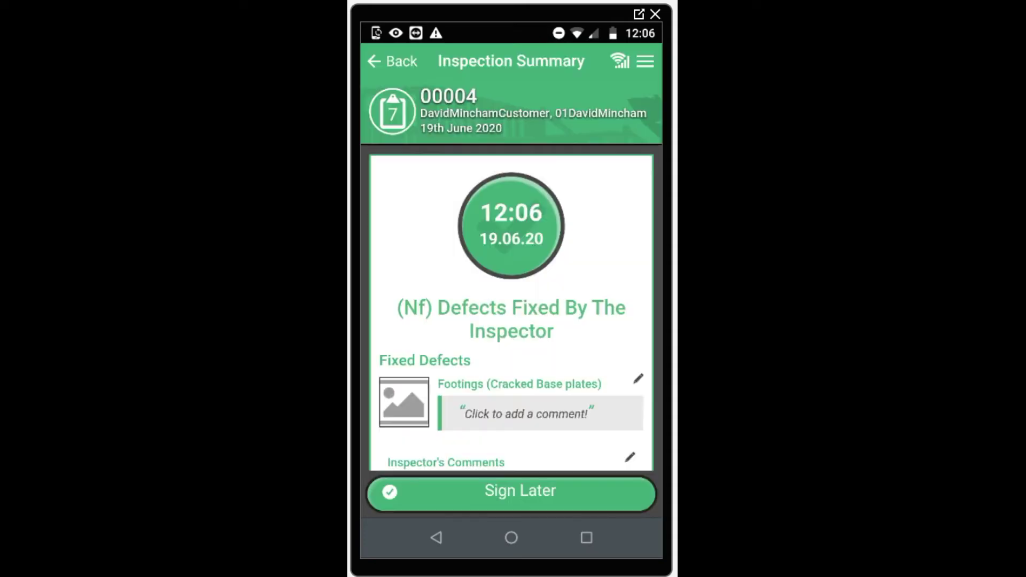
scroll(511, 275, down, 5)
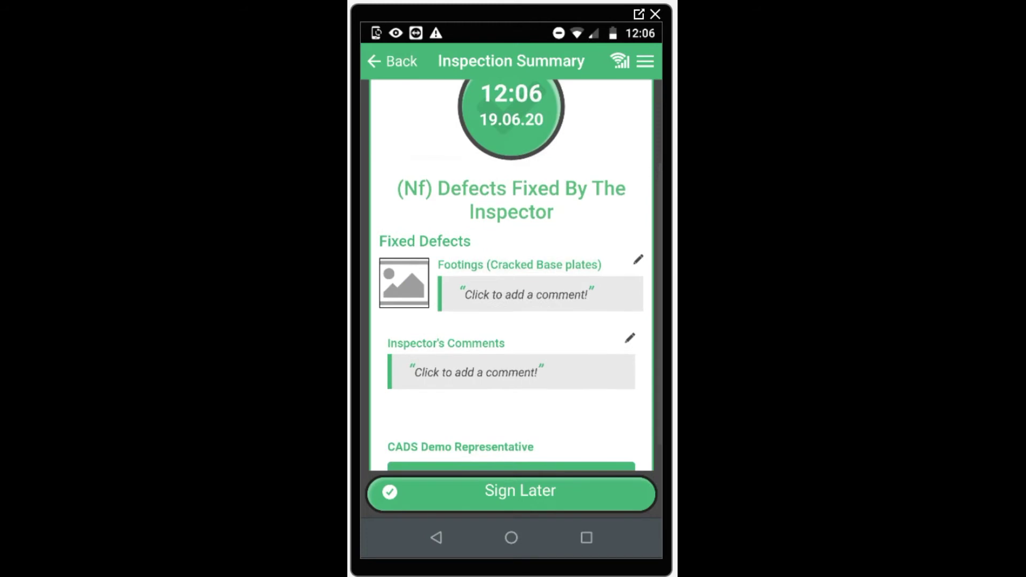
scroll(511, 275, down, 2)
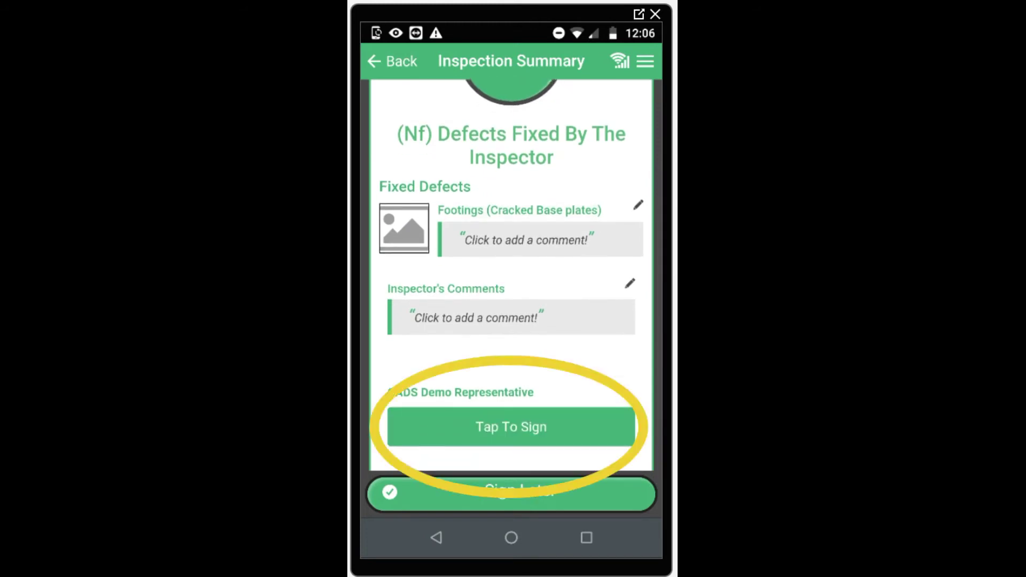
click(511, 427)
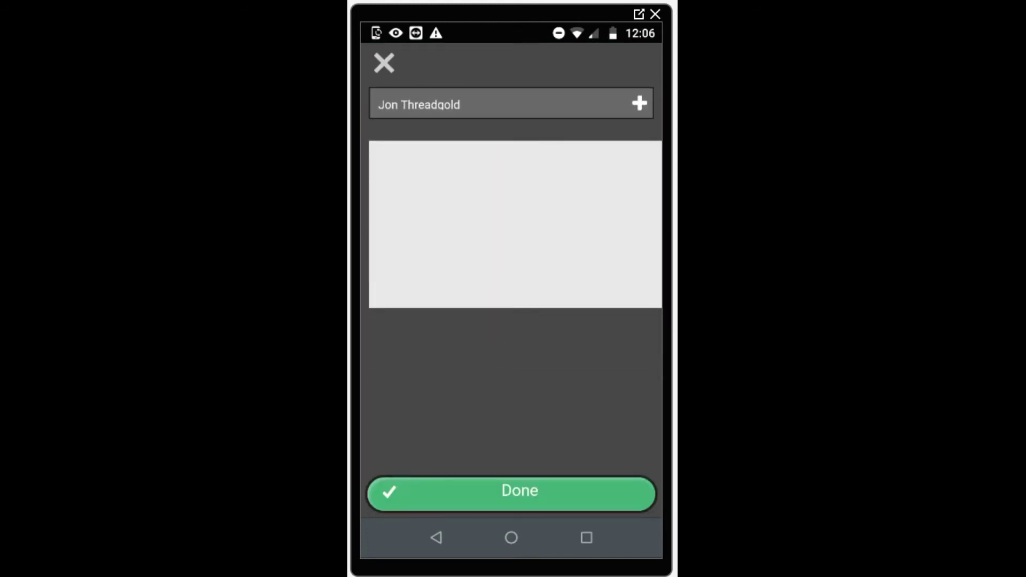
mouse_move(470, 209)
mouse_down()
mouse_move(545, 246)
mouse_move(598, 246)
mouse_up()
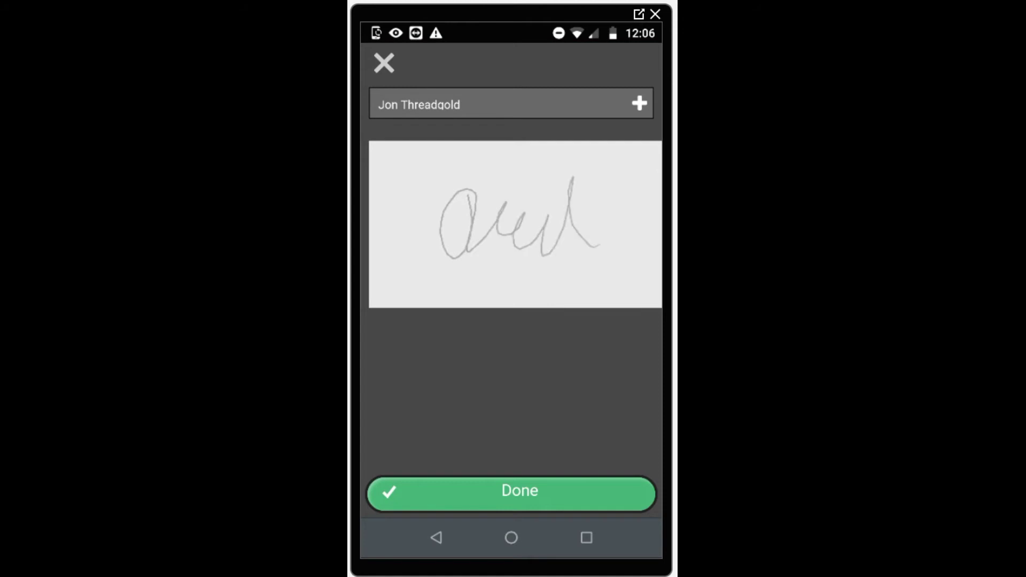
click(512, 493)
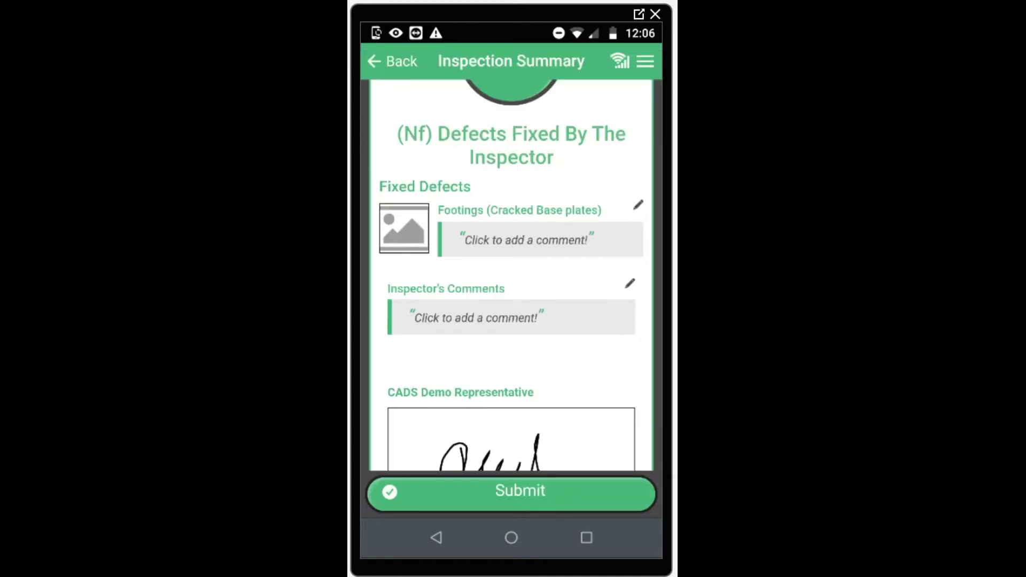
- Submit the signed inspection of scaffold 00004 and report its defects to the first listed customer contact, completing the actions
click(512, 493)
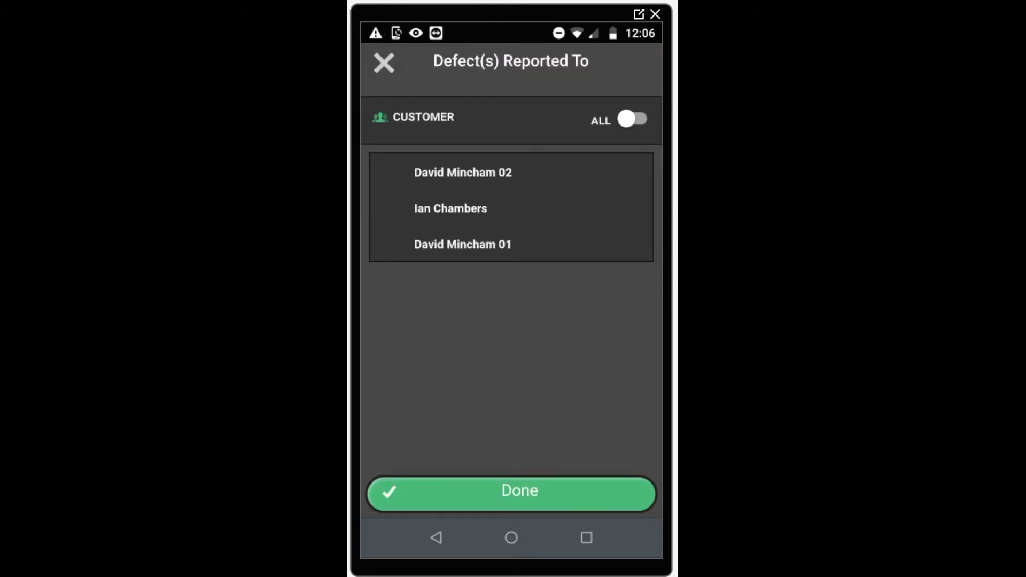
click(463, 172)
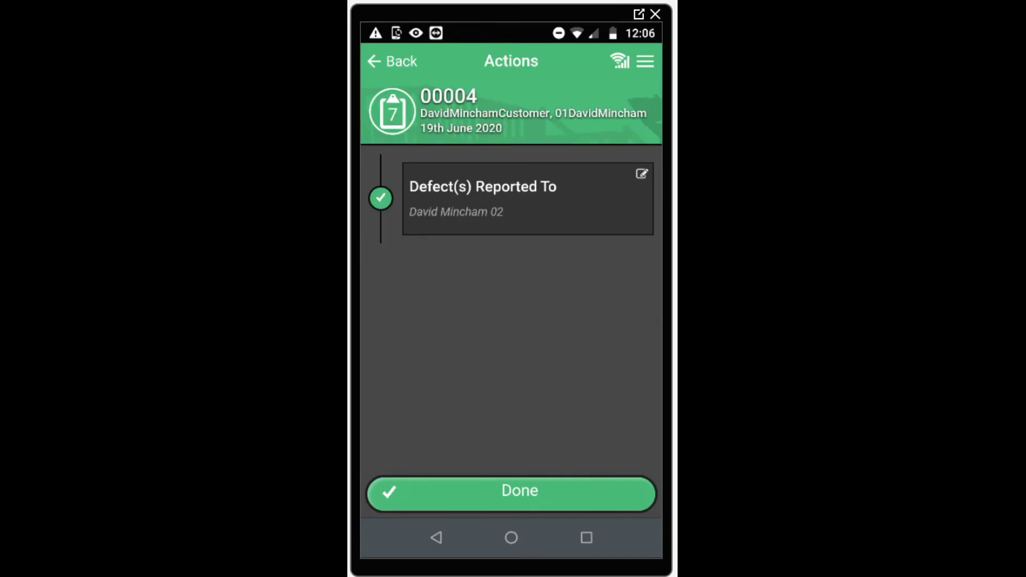
click(511, 493)
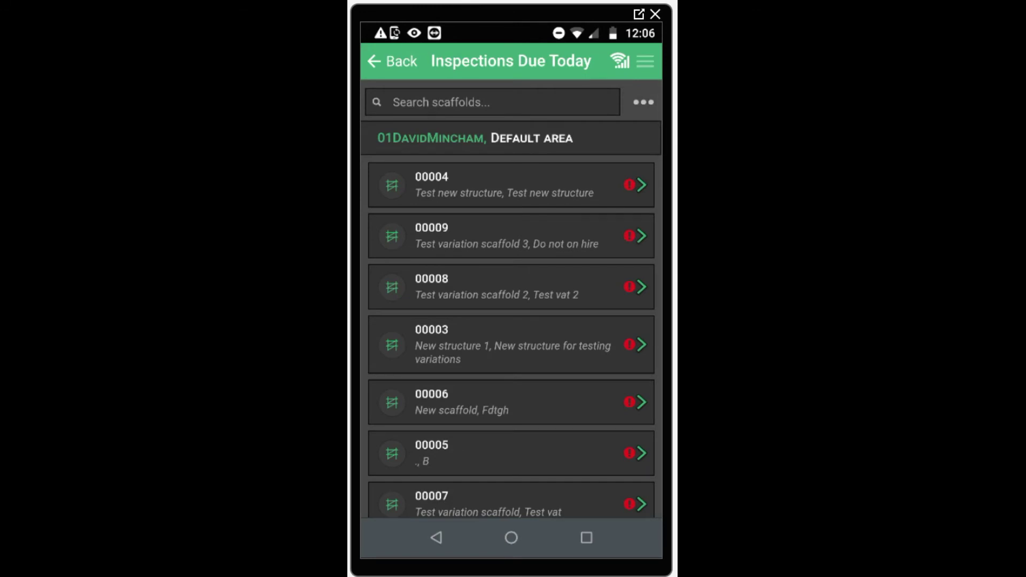
- Record the footings defect "Soft and uneven" in the inspection of scaffold 00009
click(645, 61)
click(492, 186)
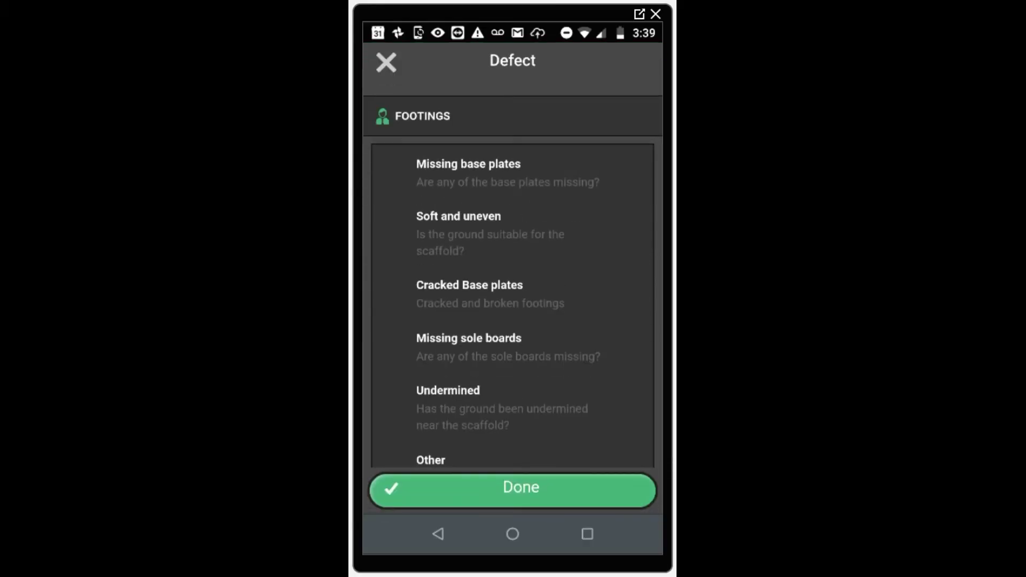
click(481, 233)
click(521, 489)
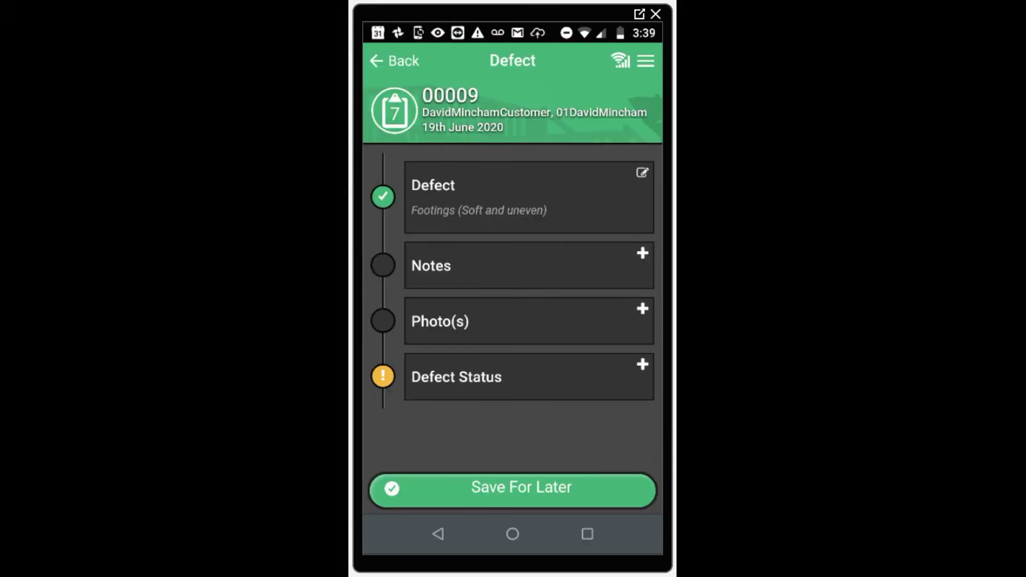
- Set the footings defect's status to Unsafe and save it, completing the defect list for scaffold 00009
click(529, 377)
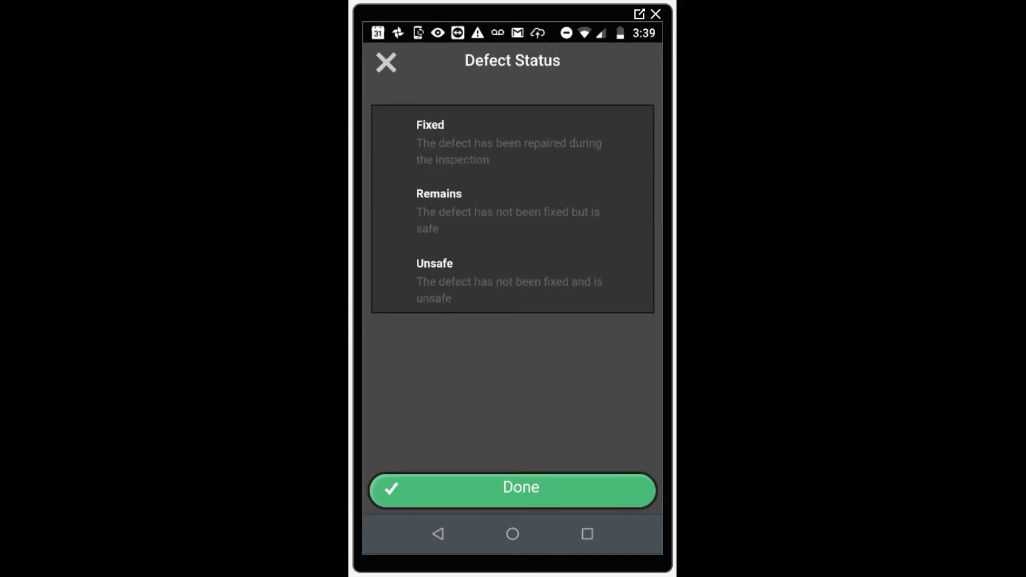
click(481, 279)
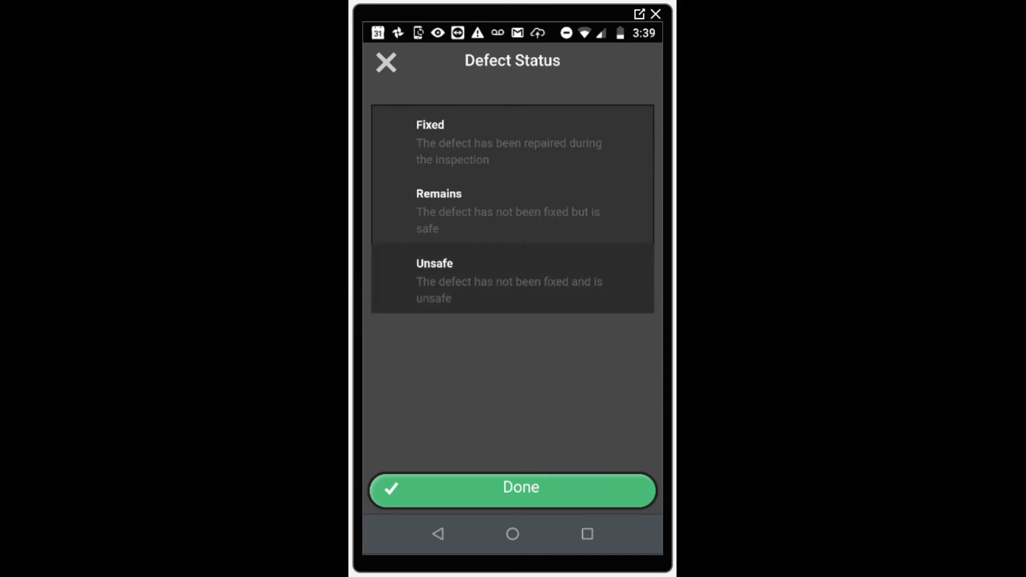
click(521, 489)
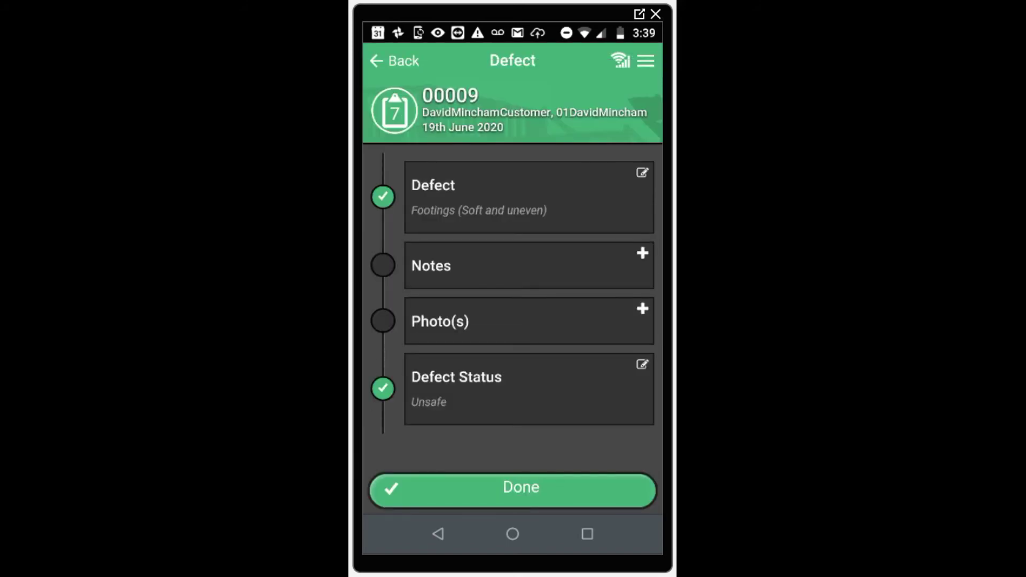
click(521, 489)
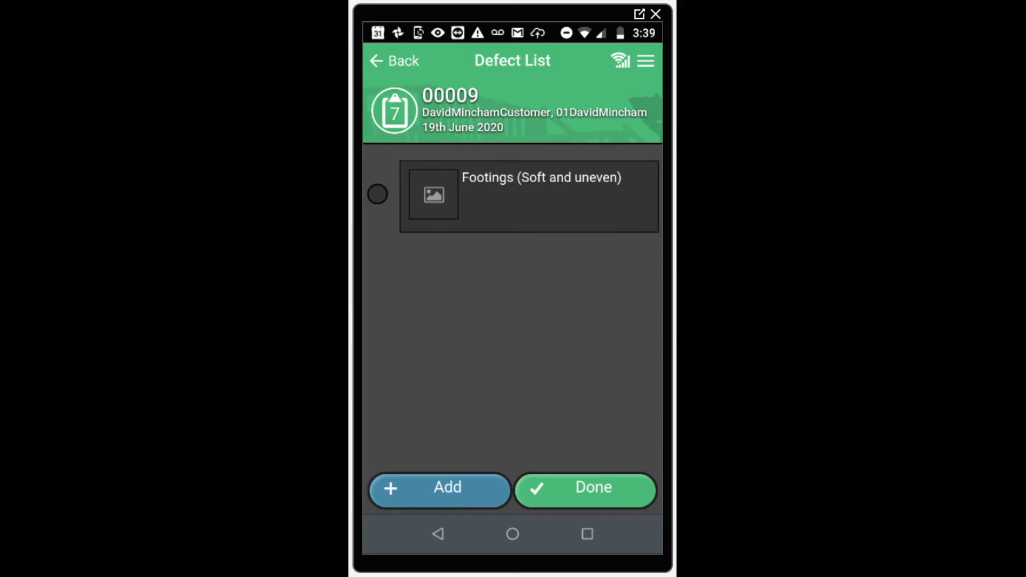
click(586, 489)
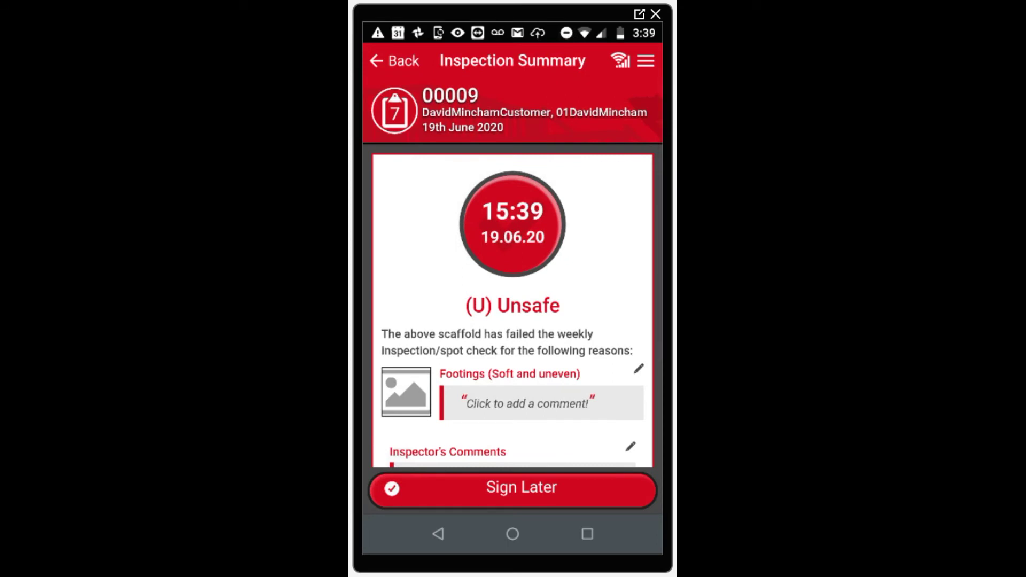
- Add a handwritten signature for the CADS Demo Representative to the unsafe inspection summary and submit it
scroll(513, 273, down, 5)
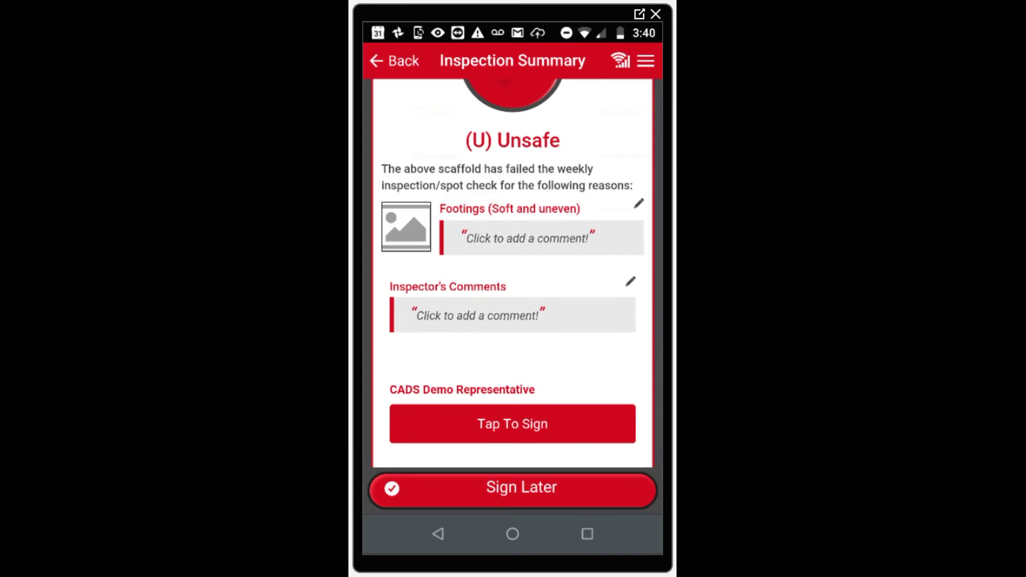
click(513, 443)
drag(474, 181, 633, 270)
click(513, 489)
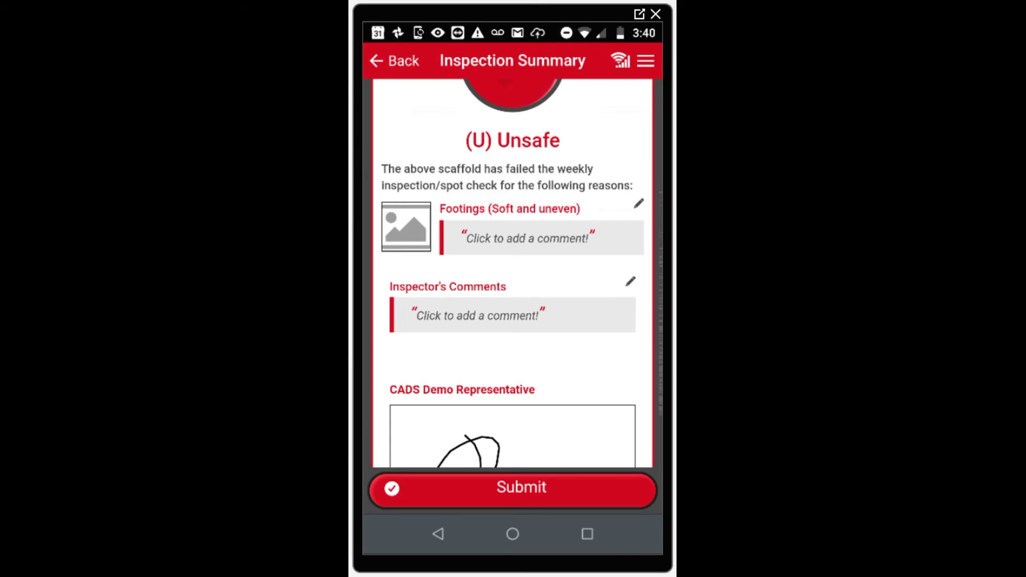
click(521, 488)
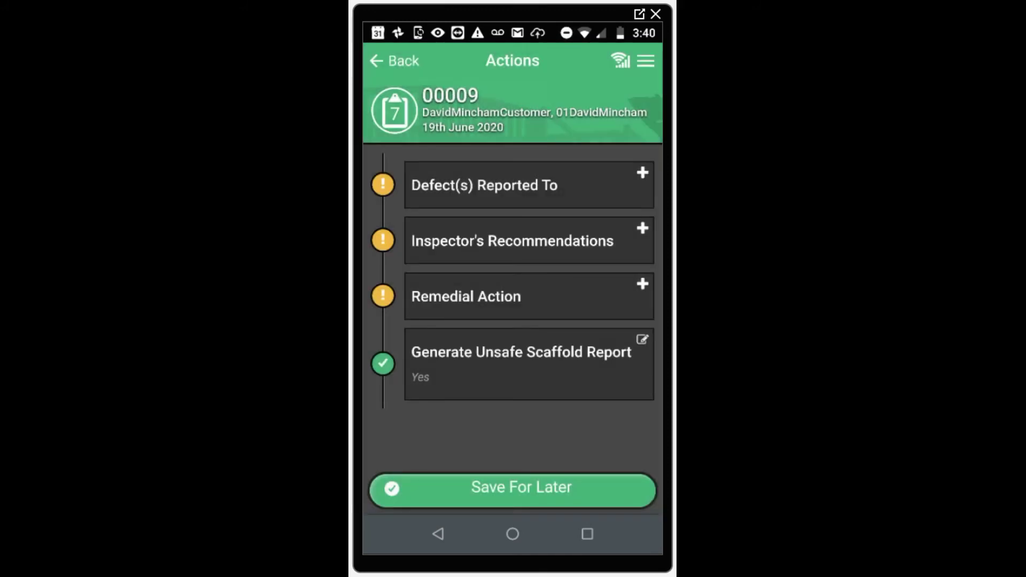
- Report the defects of scaffold 00009 to the first listed customer contact
click(485, 185)
click(464, 171)
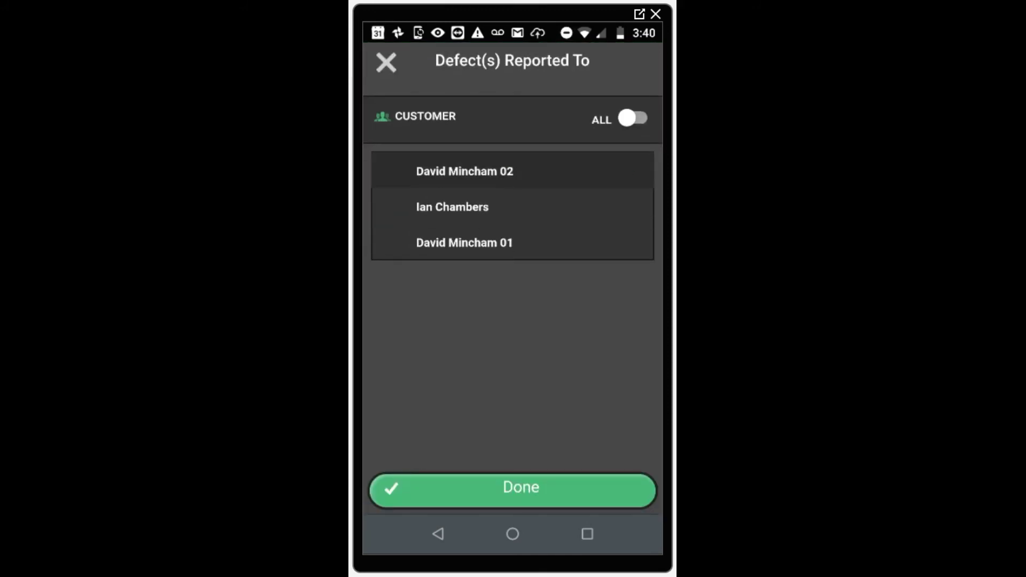
click(521, 488)
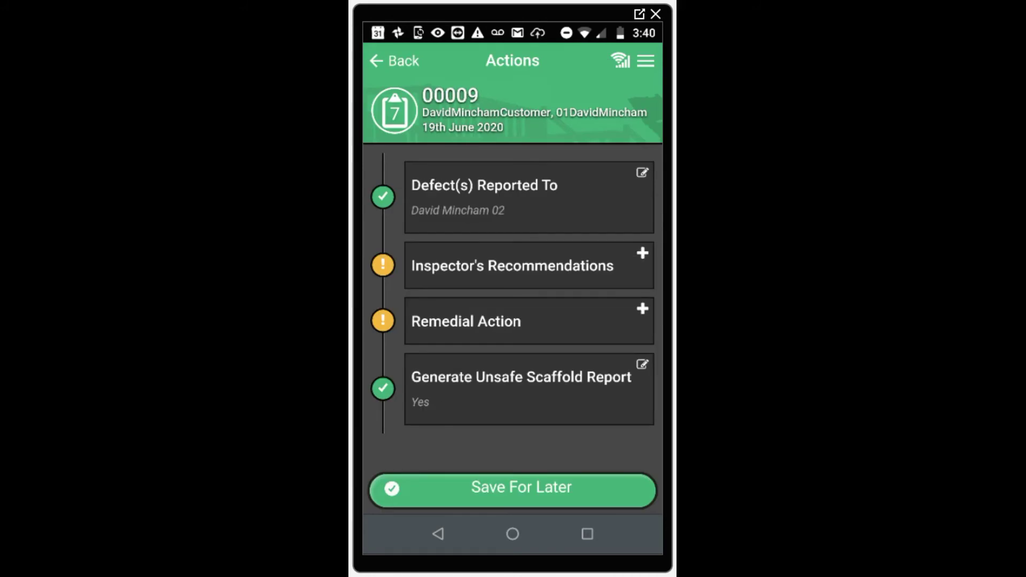